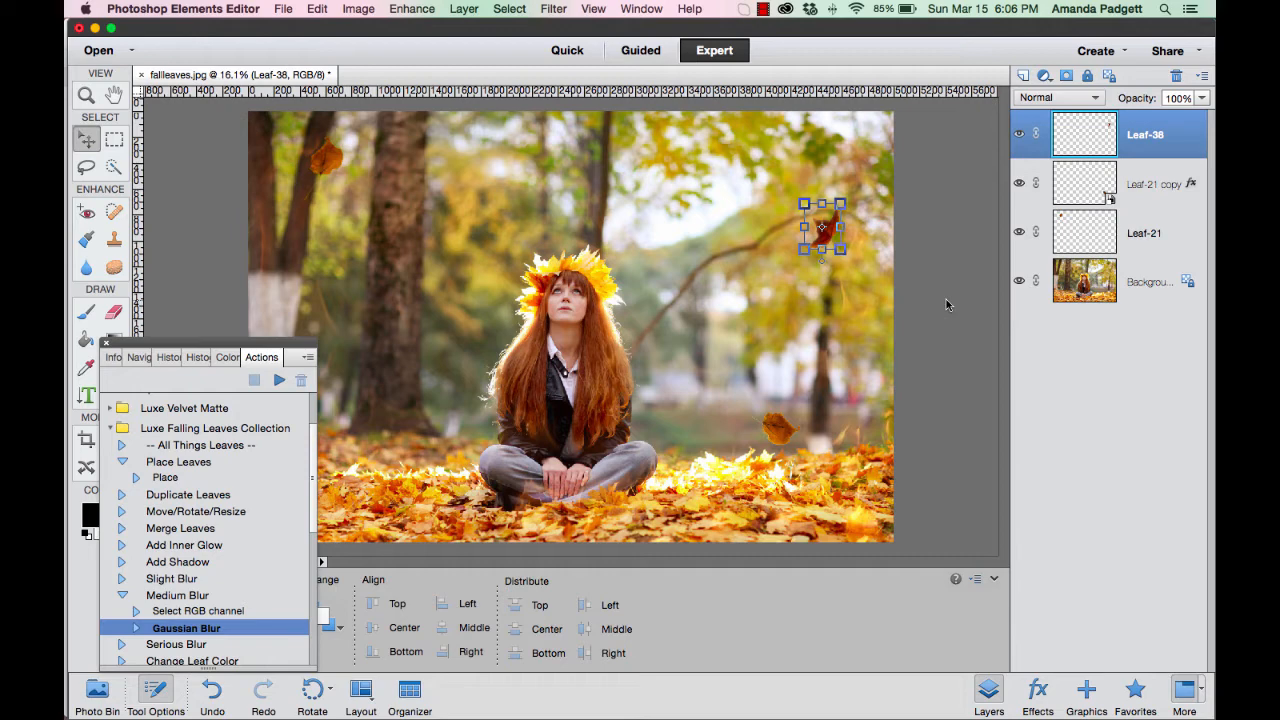
Run the Place Leaves action from the Luxe Falling Leaves Collection and place Leaf-46.png from the LEAF OVERLAYS folder.
left_click(110, 429)
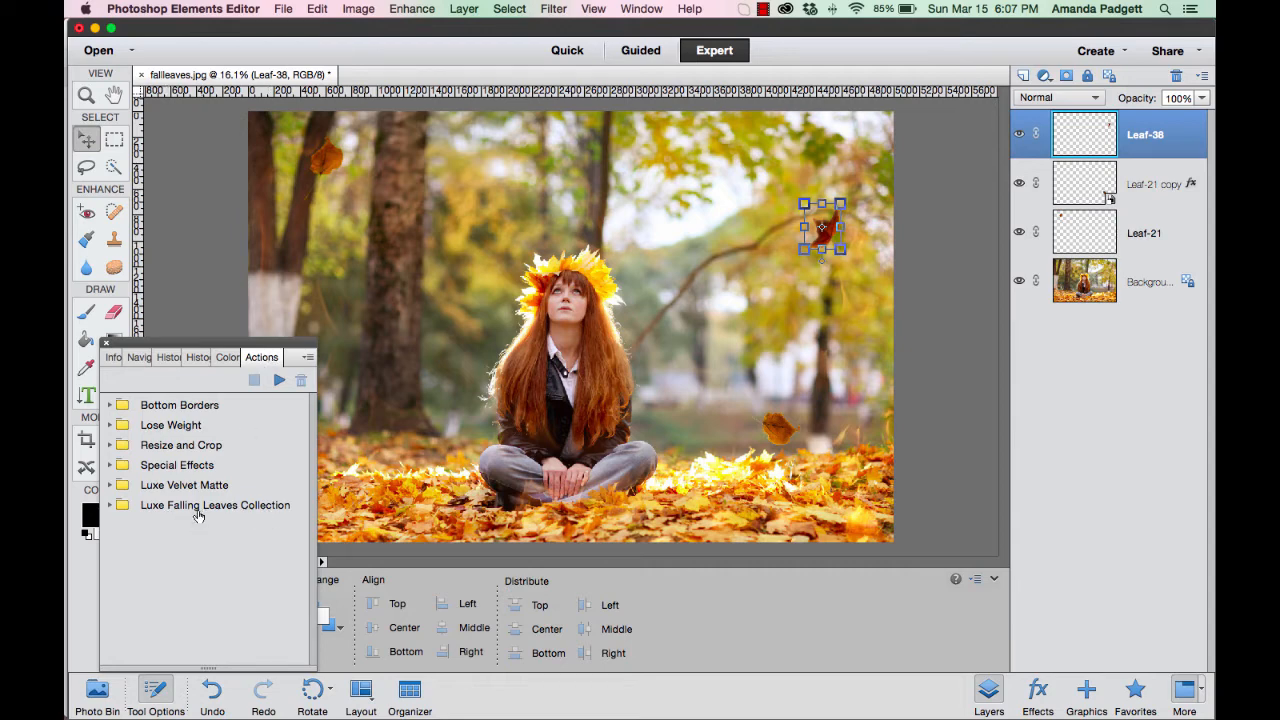
left_click(110, 510)
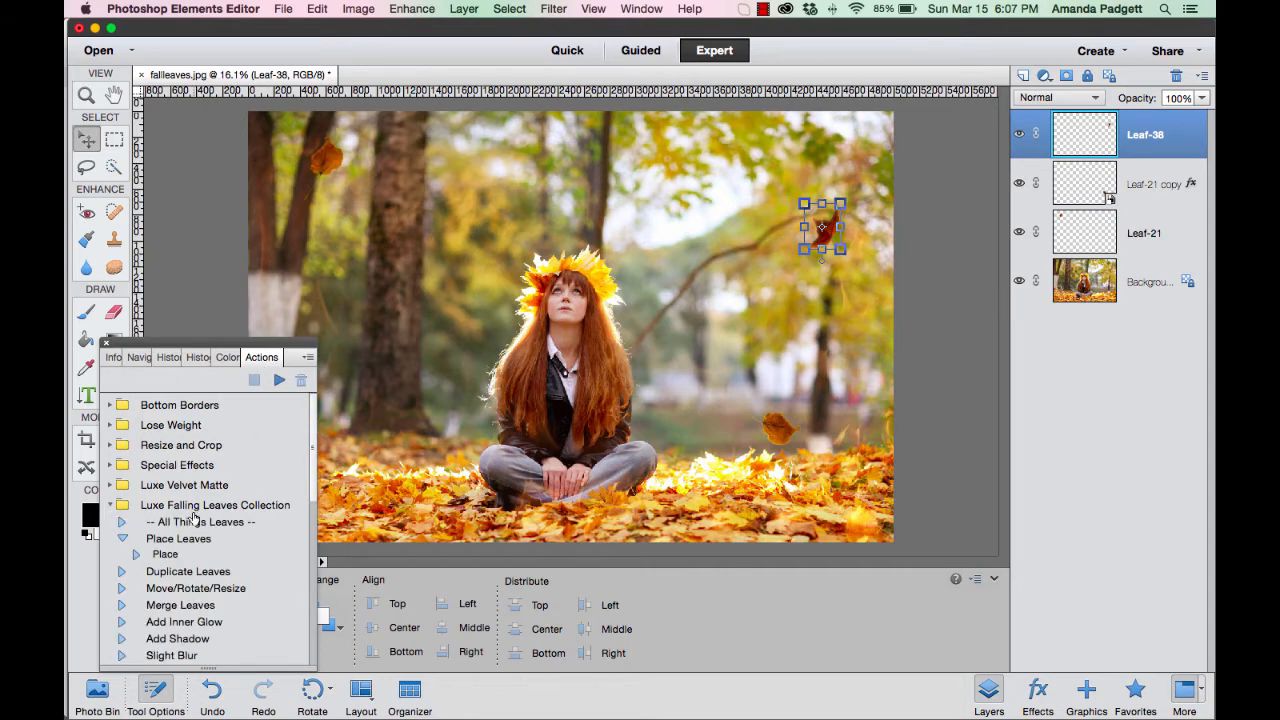
scroll(195, 518, "down", 1)
scroll(195, 517, "up", 2)
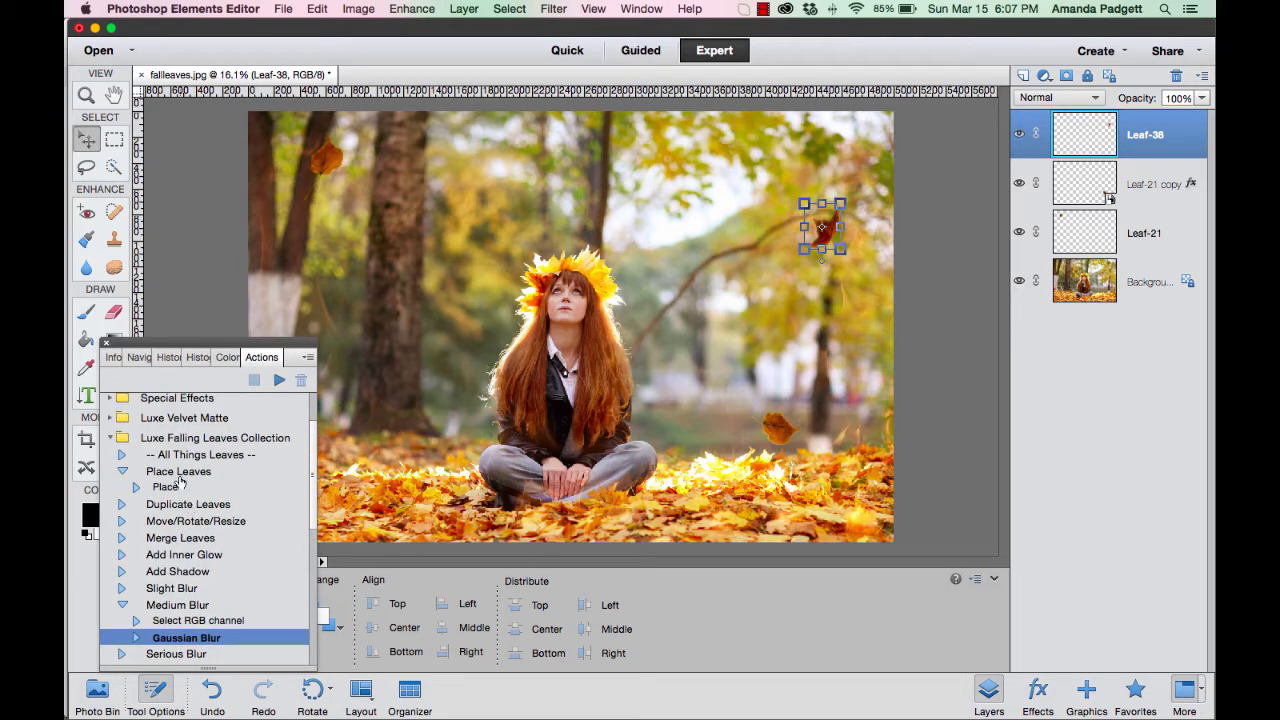
left_click(177, 476)
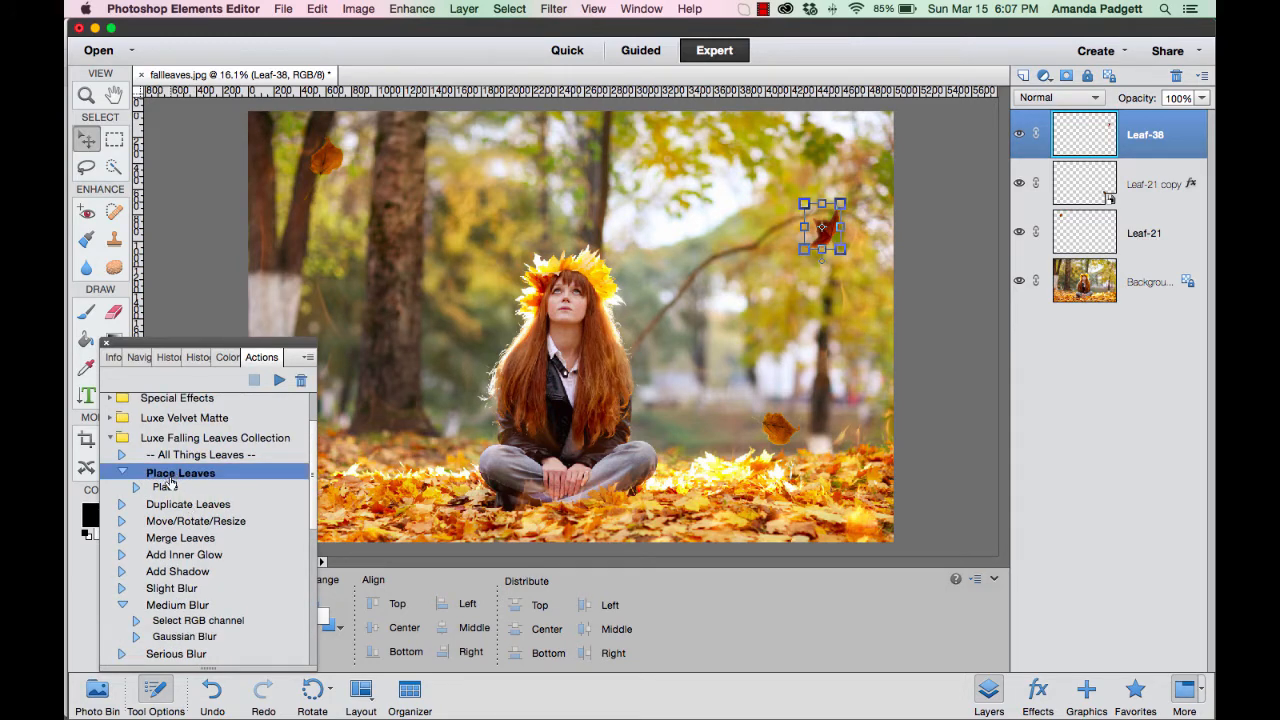
left_click(279, 380)
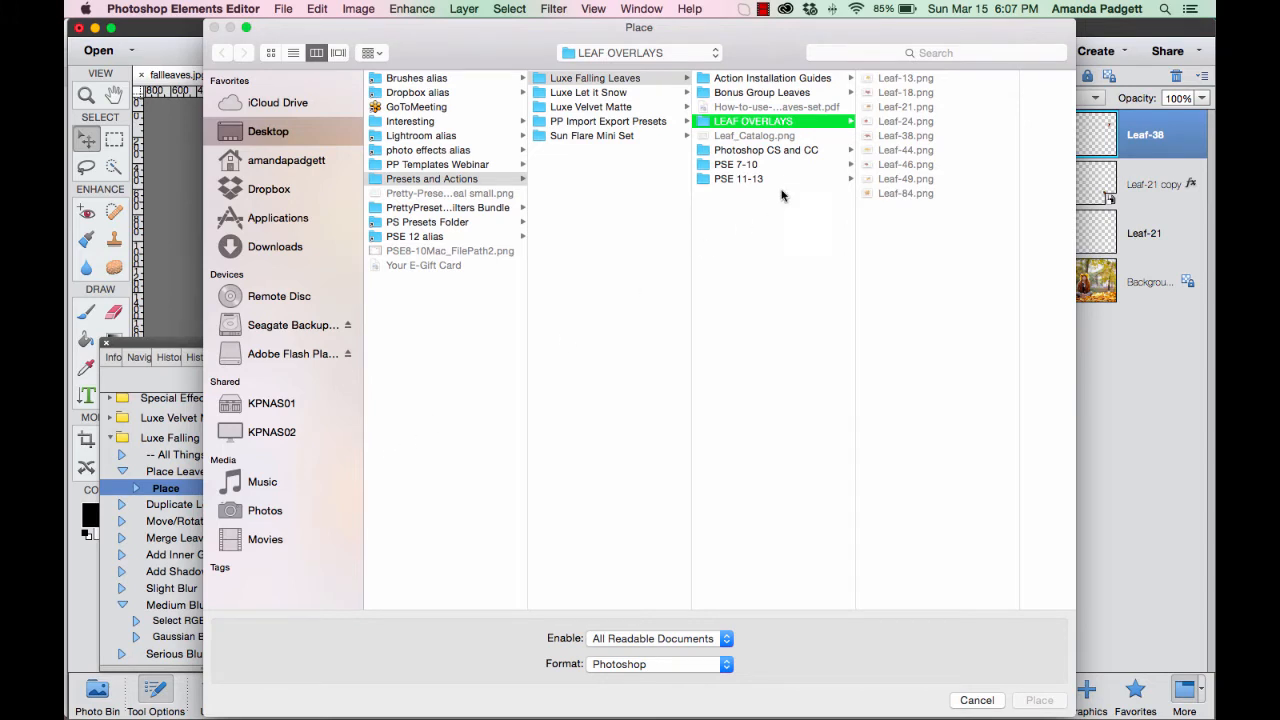
left_click(897, 124)
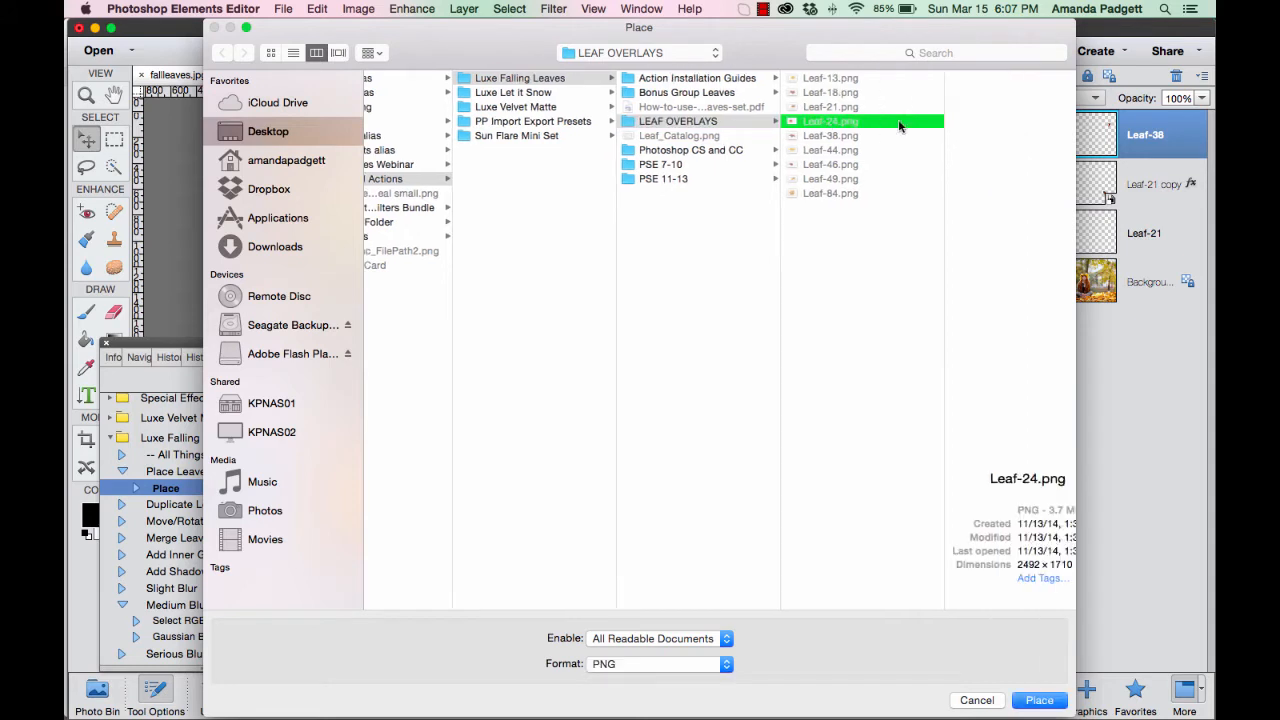
left_click(800, 137)
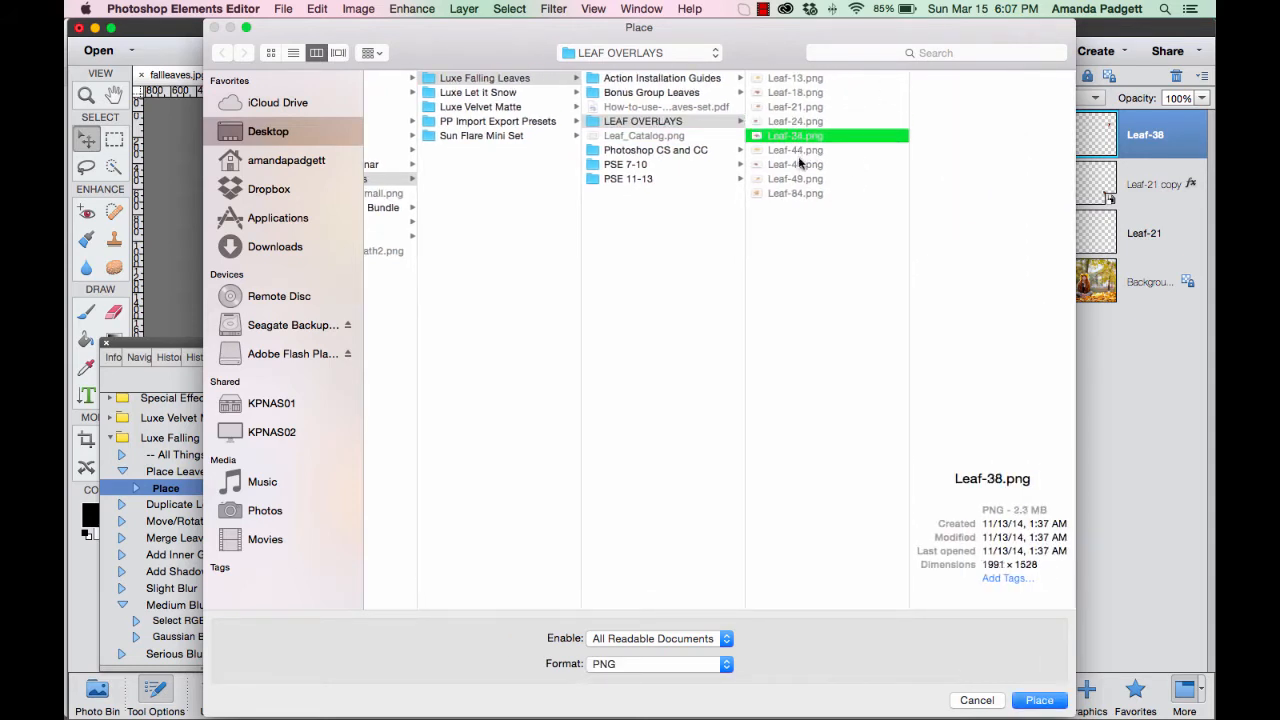
left_click(803, 165)
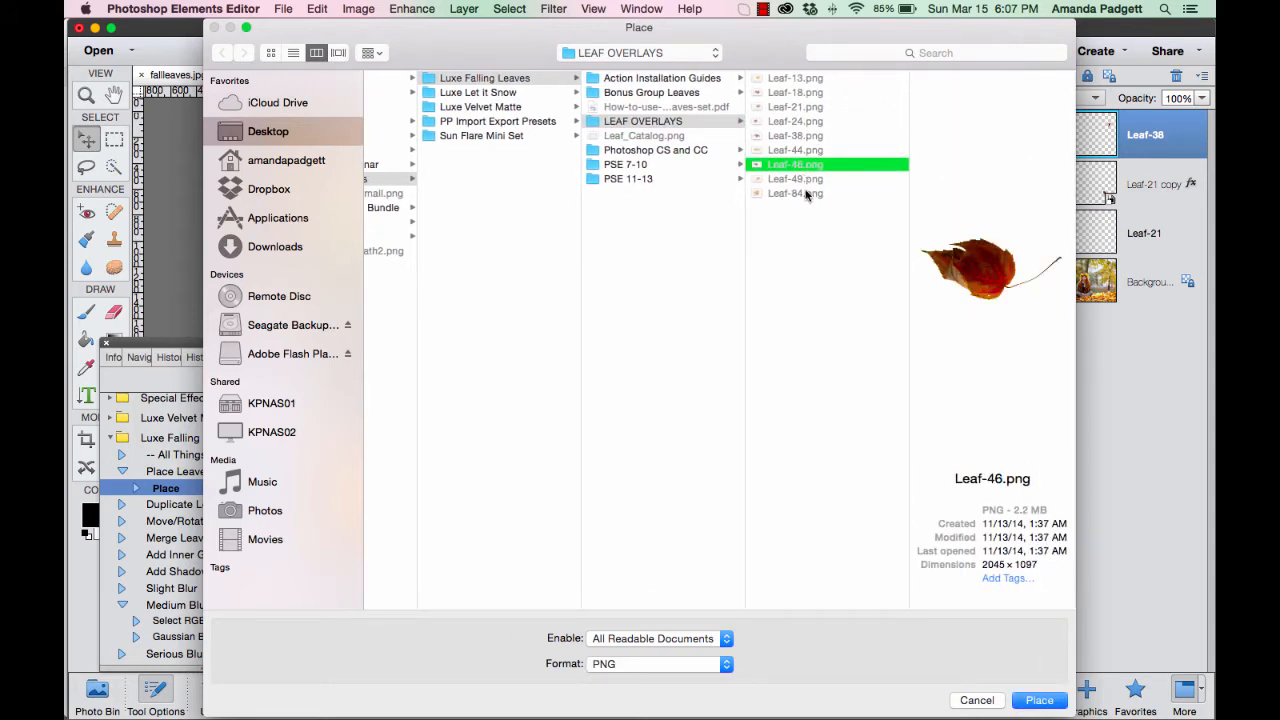
left_click(1038, 701)
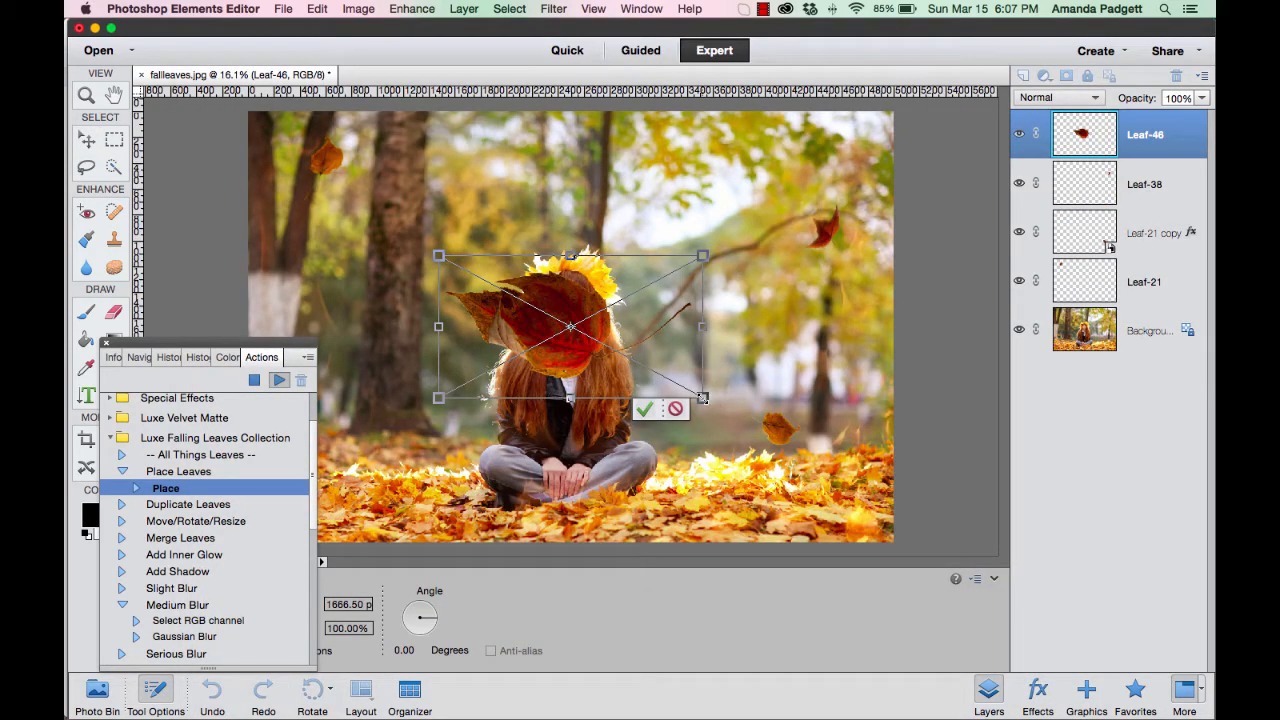
Shrink, narrow and rotate the placed red leaf, and position it at the base of the large tree trunk.
left_click_drag(703, 398, 670, 380)
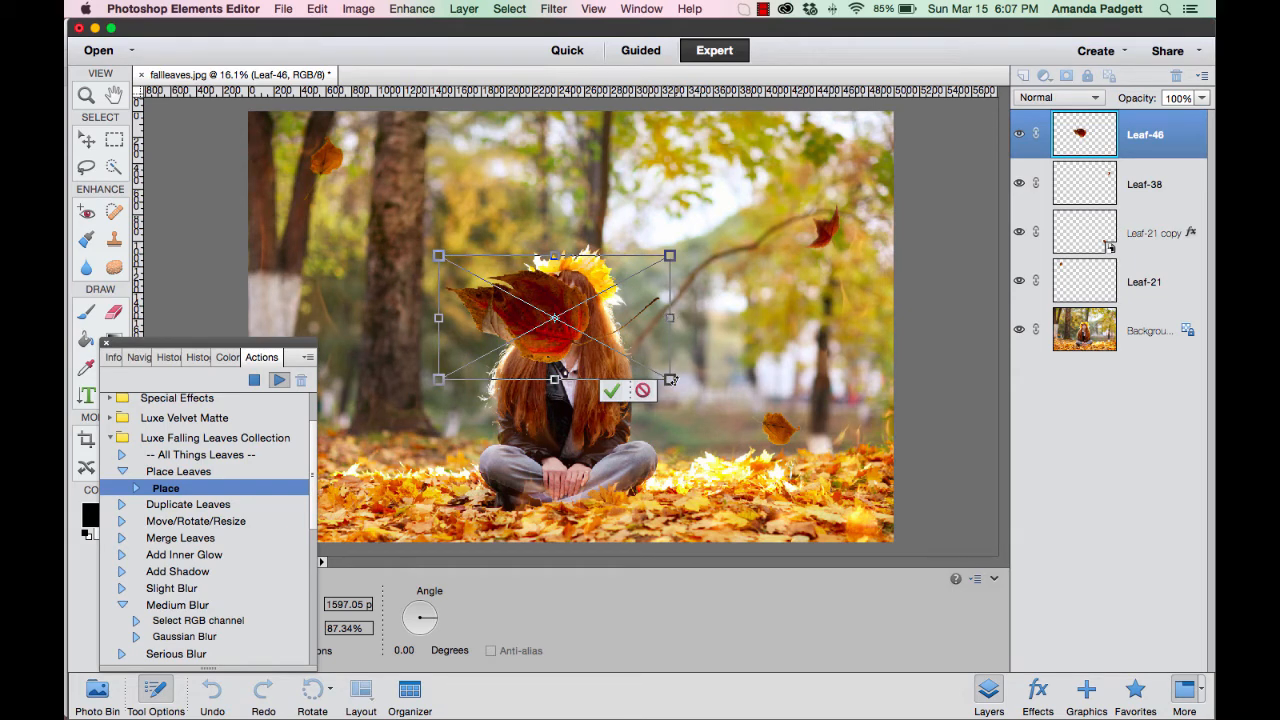
left_click_drag(670, 380, 617, 352)
left_click_drag(701, 400, 626, 400)
mouse_move(640, 310)
left_mouse_down()
mouse_move(603, 311)
mouse_move(636, 311)
left_mouse_up()
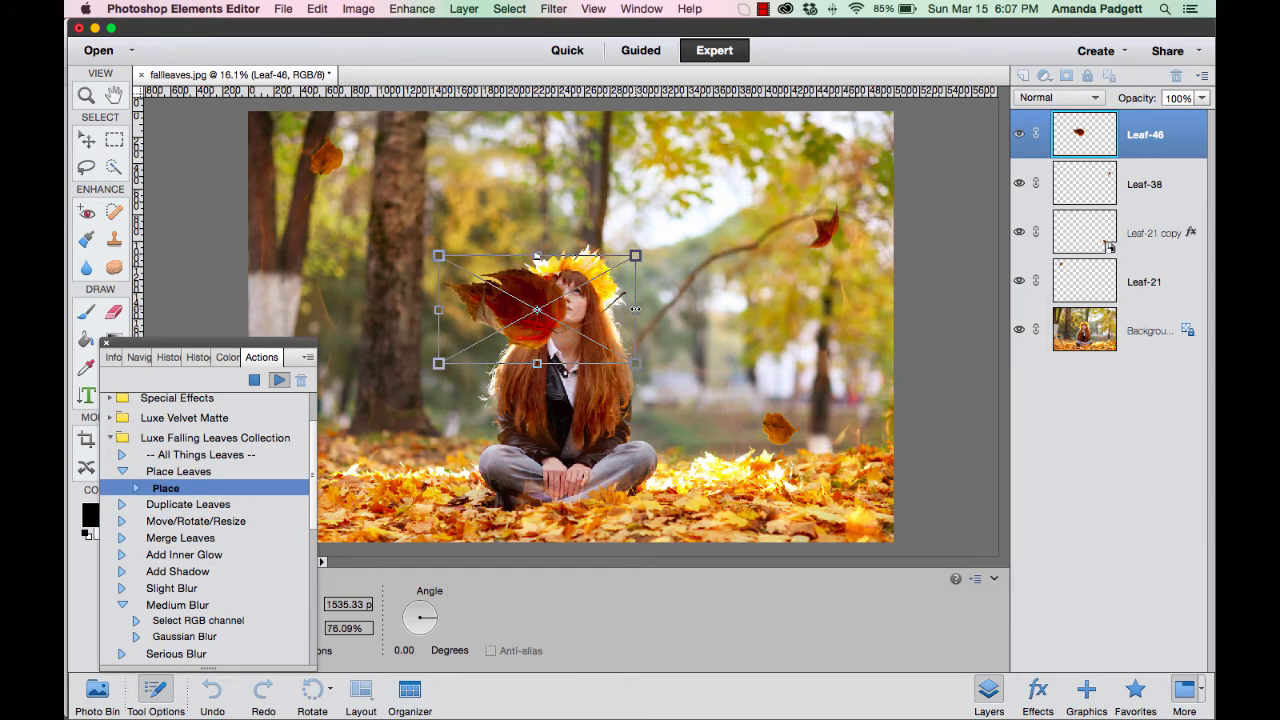
mouse_move(537, 257)
left_mouse_down()
mouse_move(537, 210)
mouse_move(537, 257)
left_mouse_up()
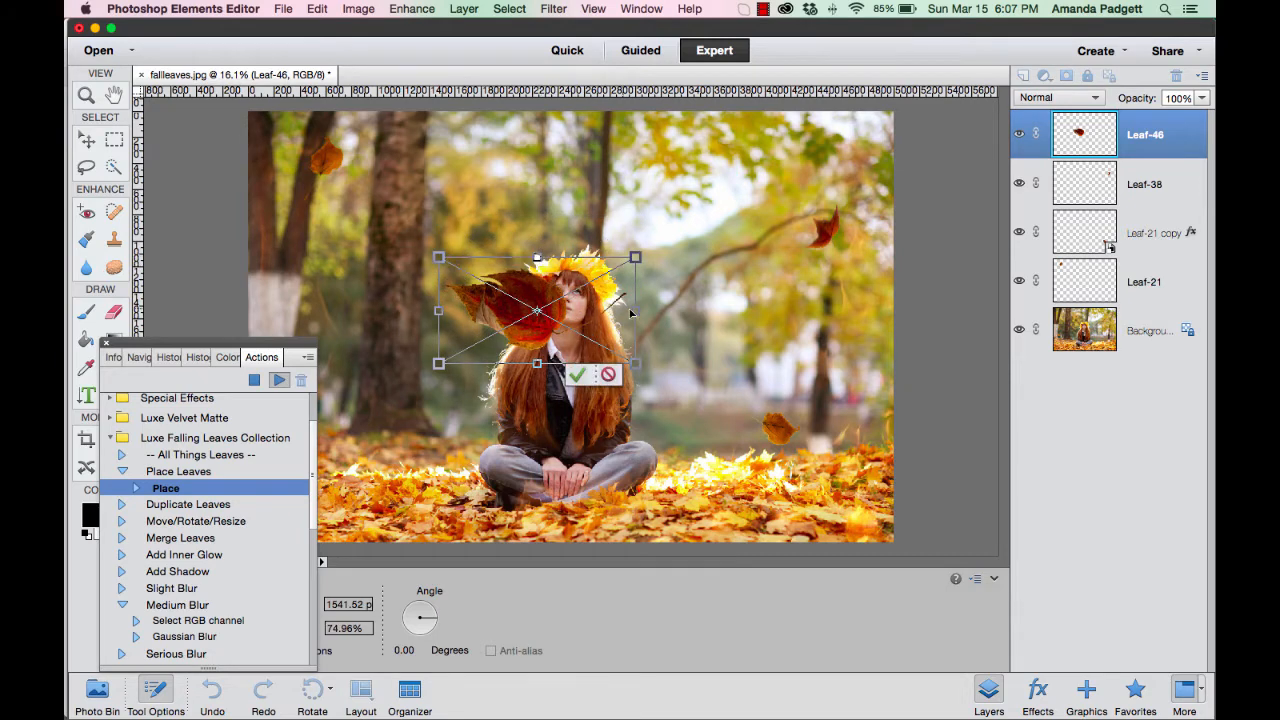
left_click_drag(635, 312, 610, 311)
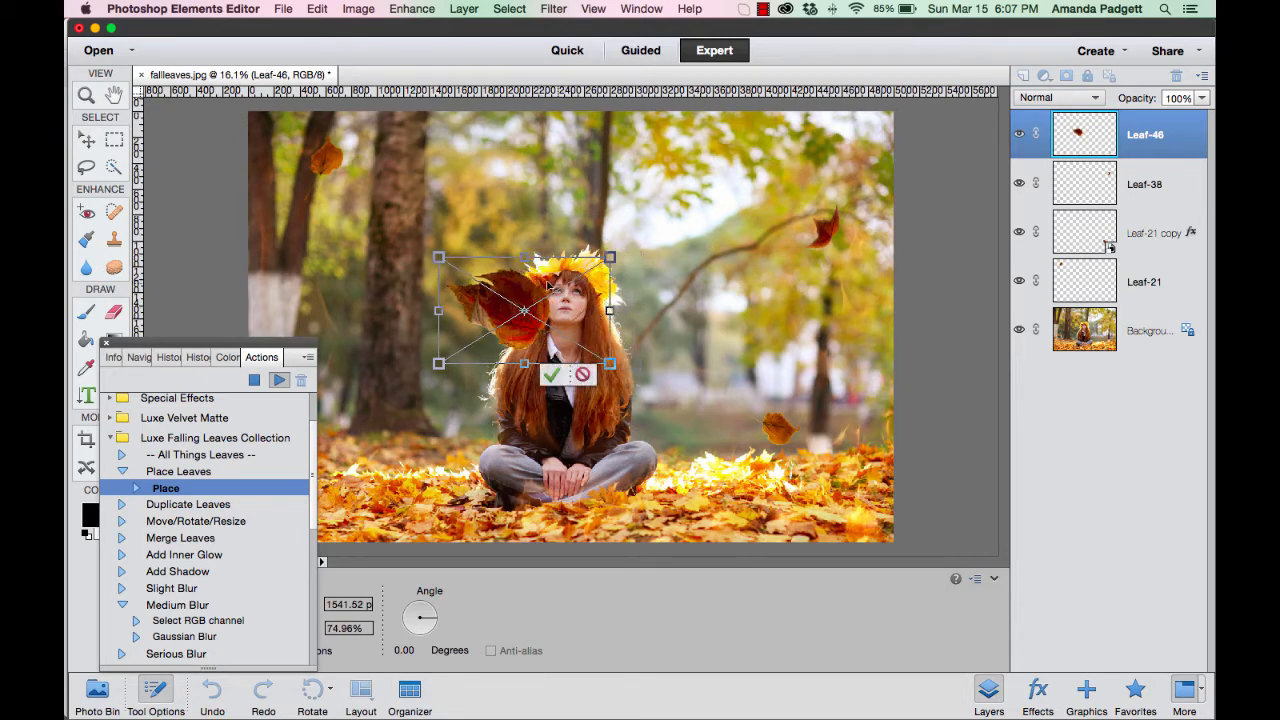
left_click_drag(610, 363, 533, 317)
left_click_drag(493, 232, 455, 246)
left_click_drag(486, 288, 397, 422)
left_click(321, 454)
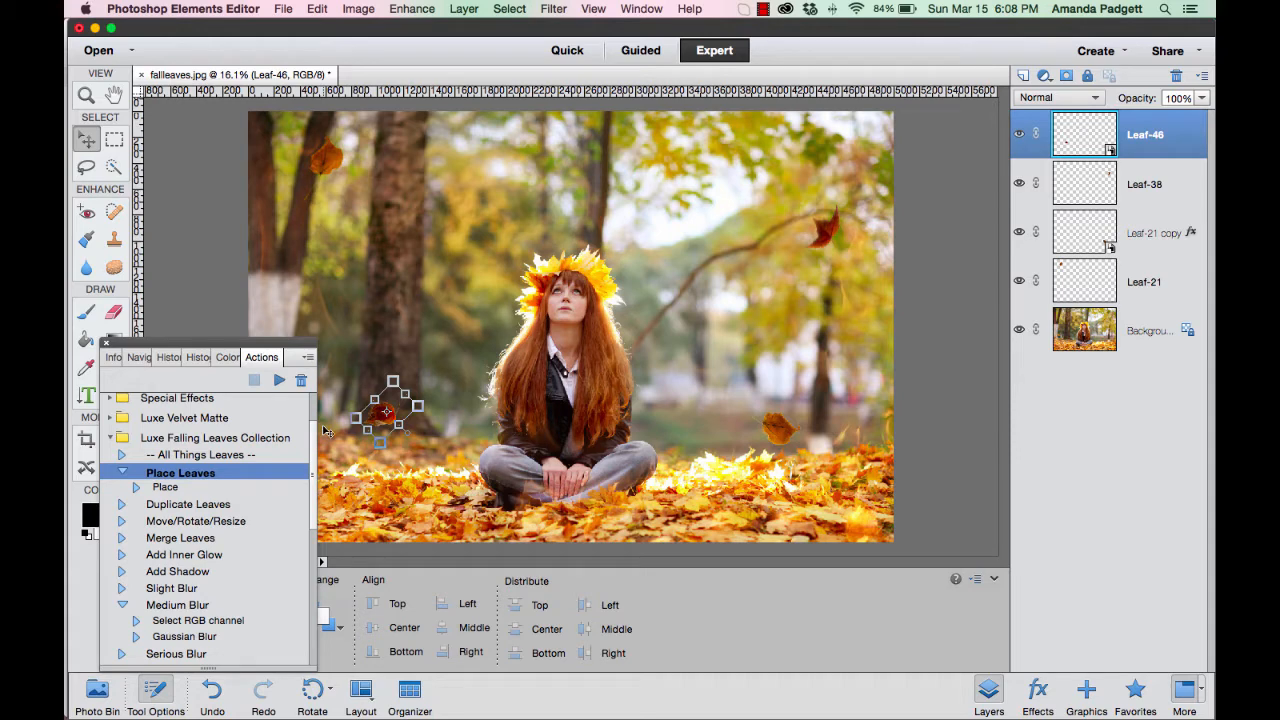
Run the Place Leaves action again and place the yellow leaf Leaf-44.png from the LEAF OVERLAYS folder.
left_click(280, 381)
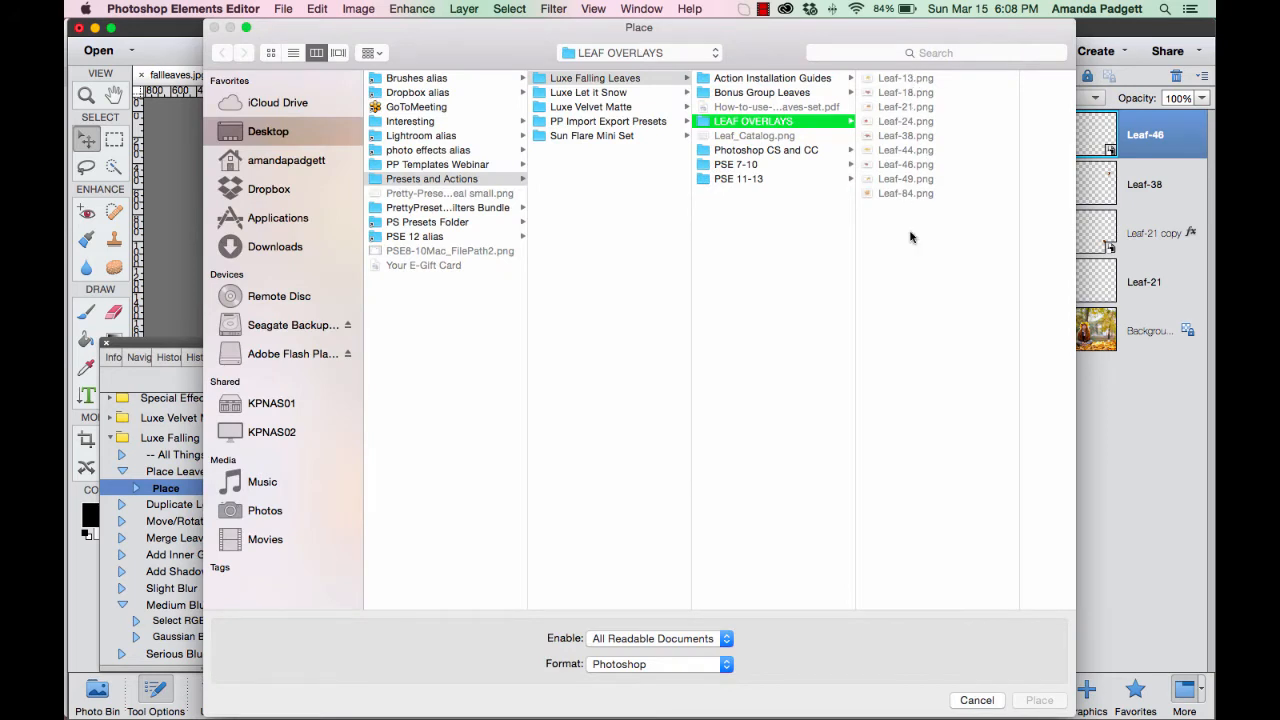
left_click(910, 121)
left_click(805, 154)
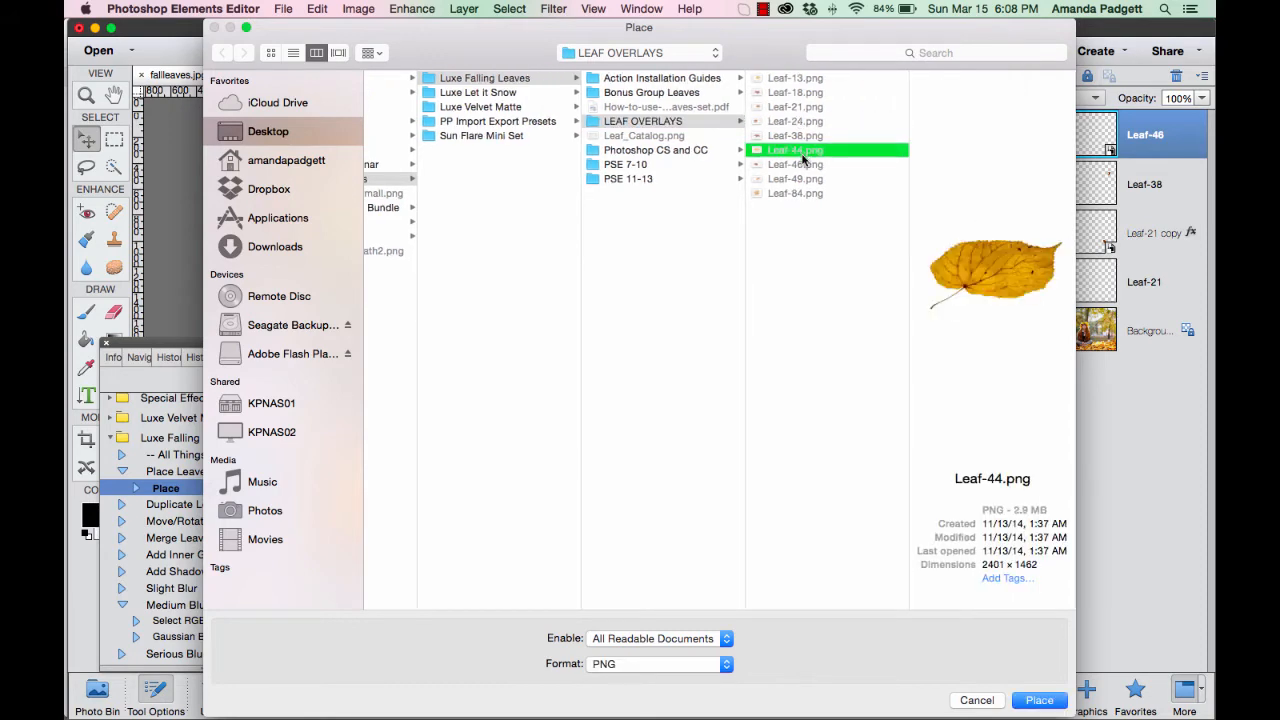
left_click(1034, 702)
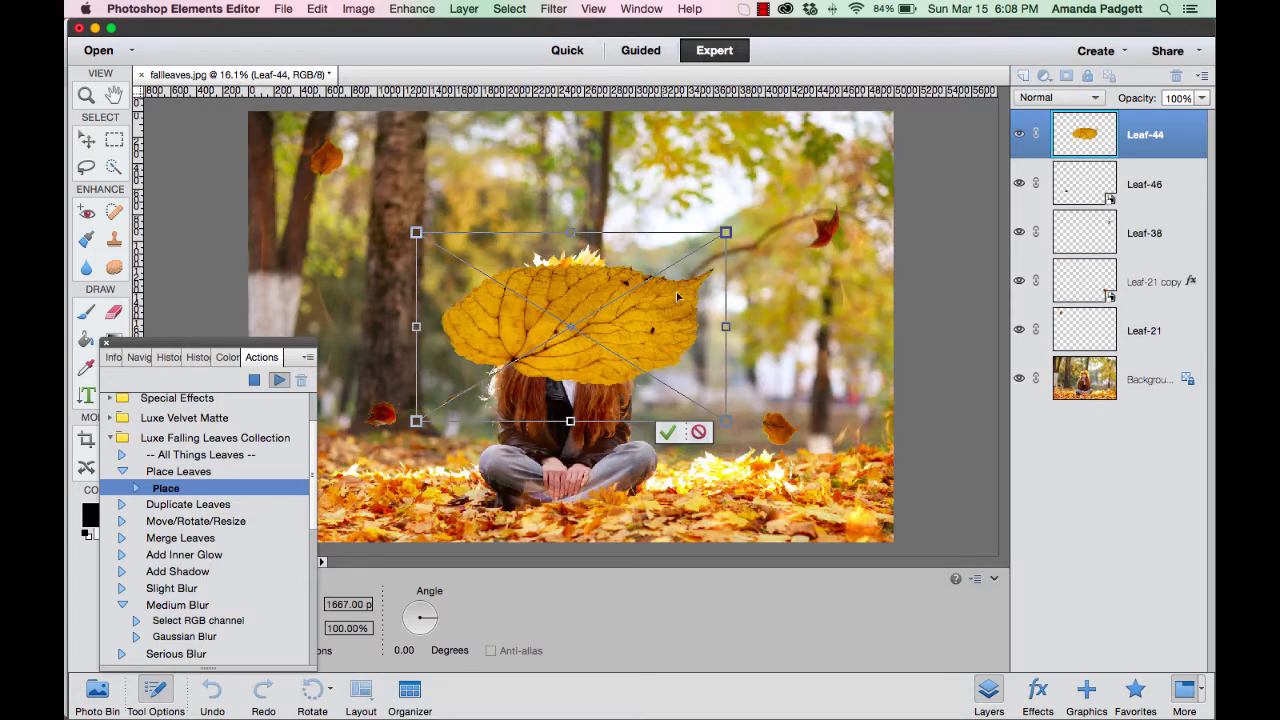
Shrink and rotate the yellow leaf, position it above the red leaf on the branch, and scale it to about 67%.
left_click_drag(727, 232, 710, 203)
left_click(720, 218)
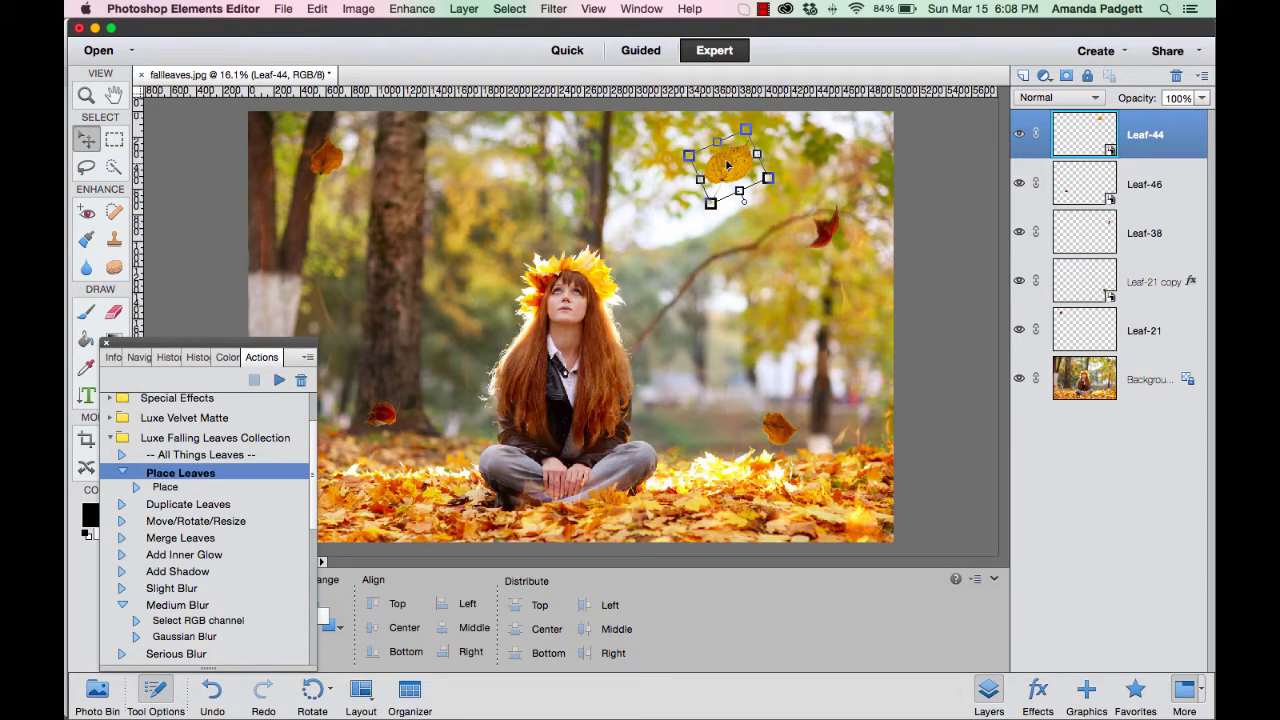
left_click_drag(728, 165, 766, 147)
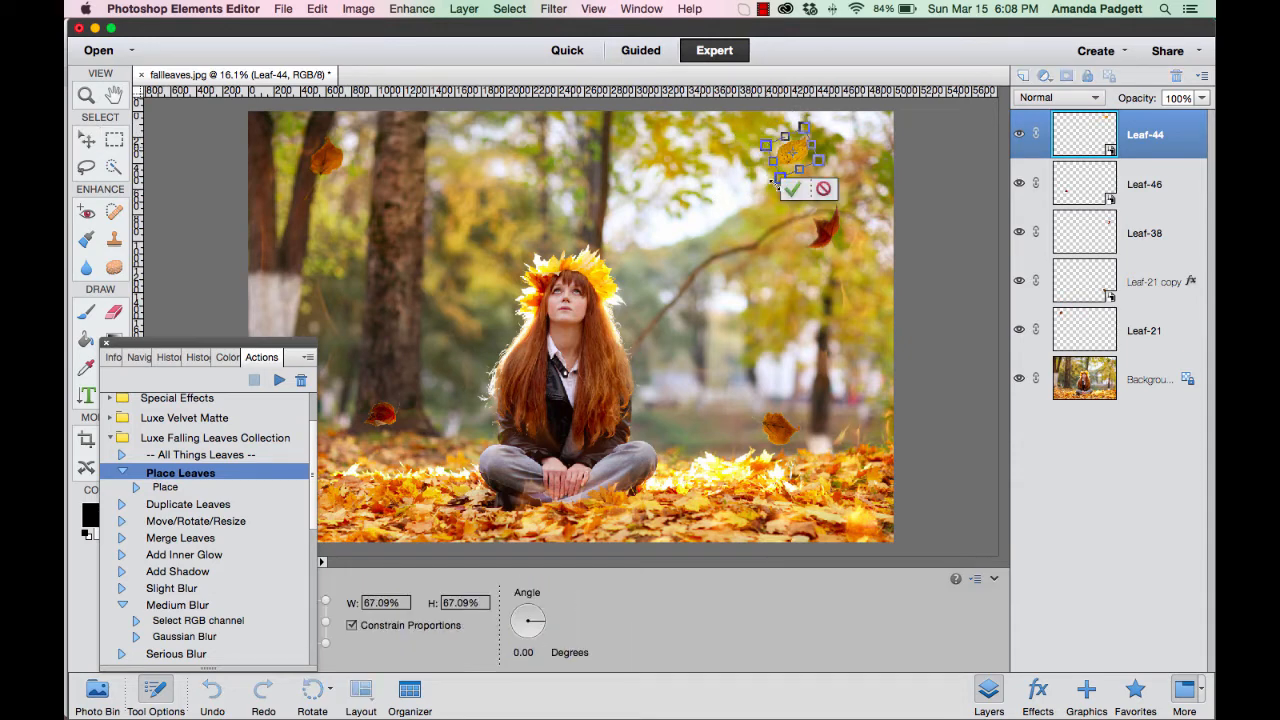
left_click(791, 192)
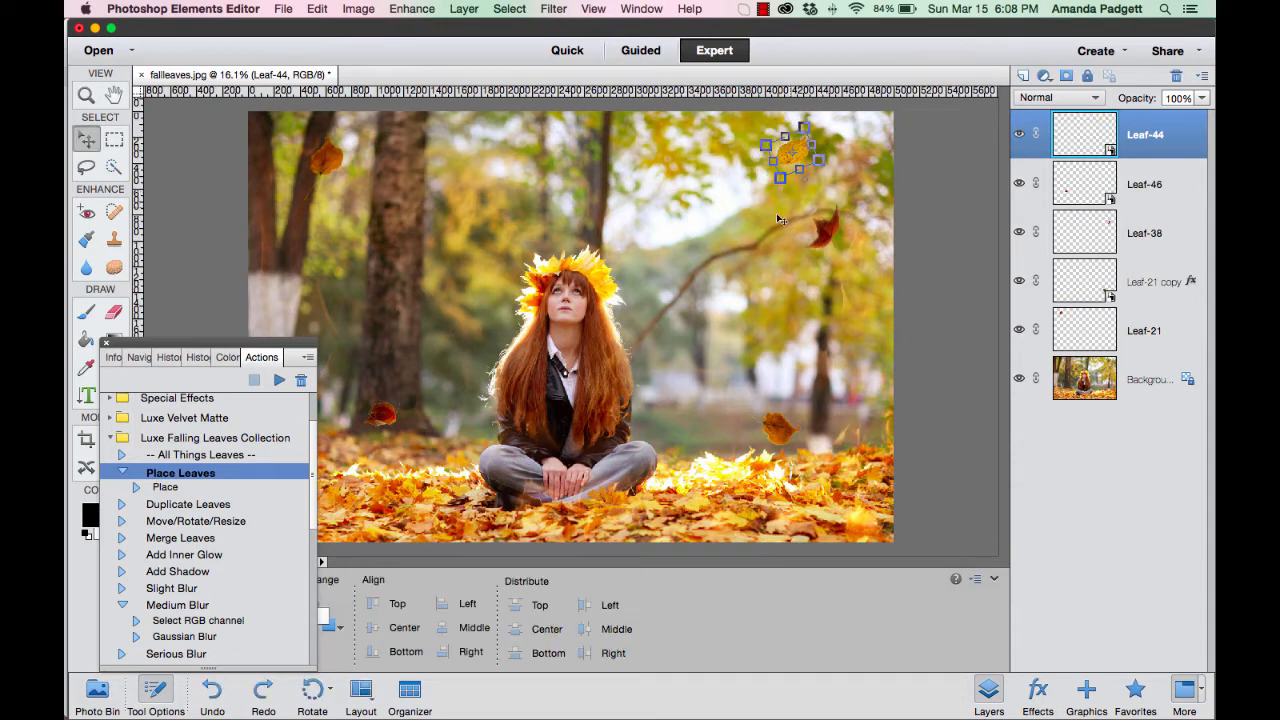
Compare the photo with and without the leaves by hiding and restoring every layer except the Background.
left_click(1095, 387)
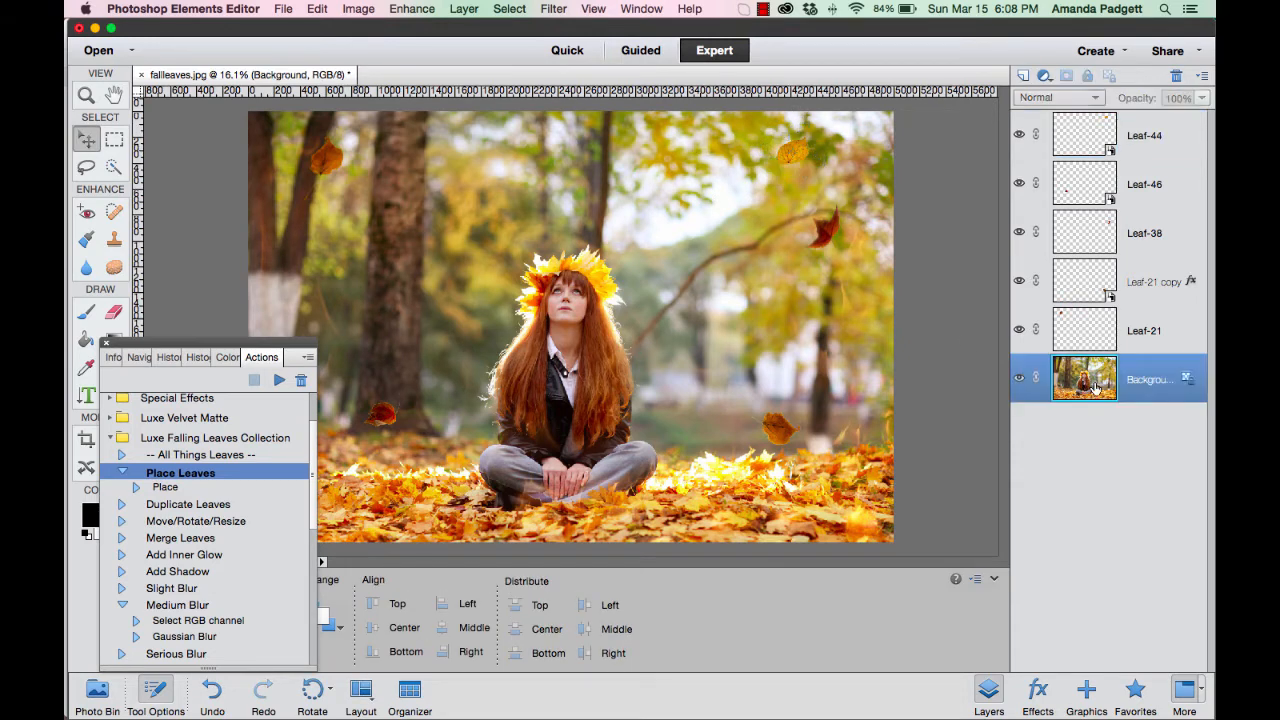
left_click(1020, 380, "alt")
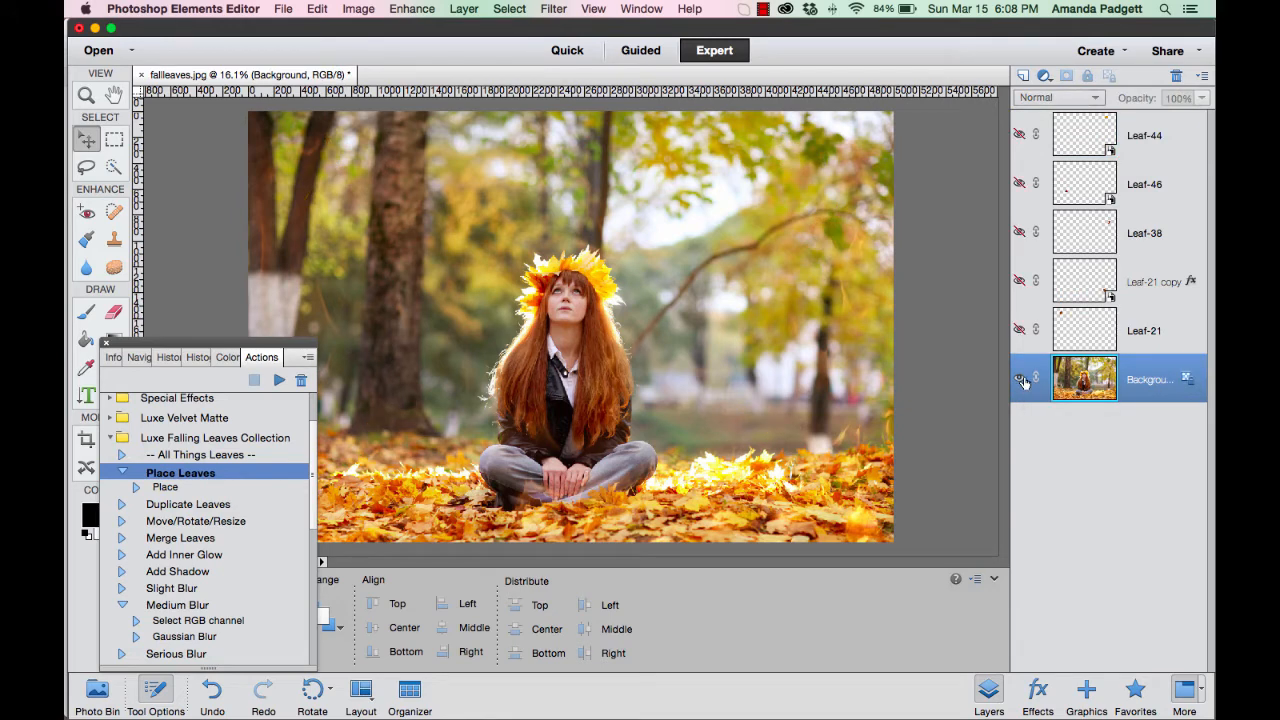
left_click(1020, 380, "alt")
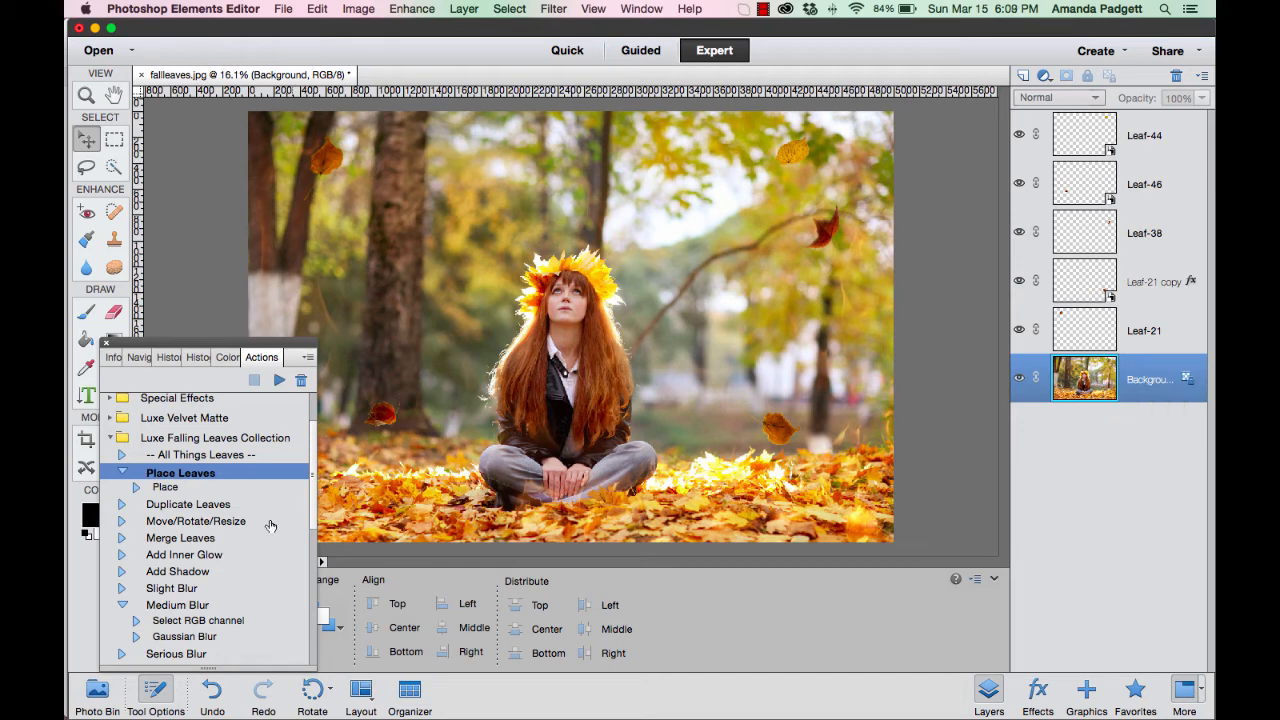
left_click(168, 508)
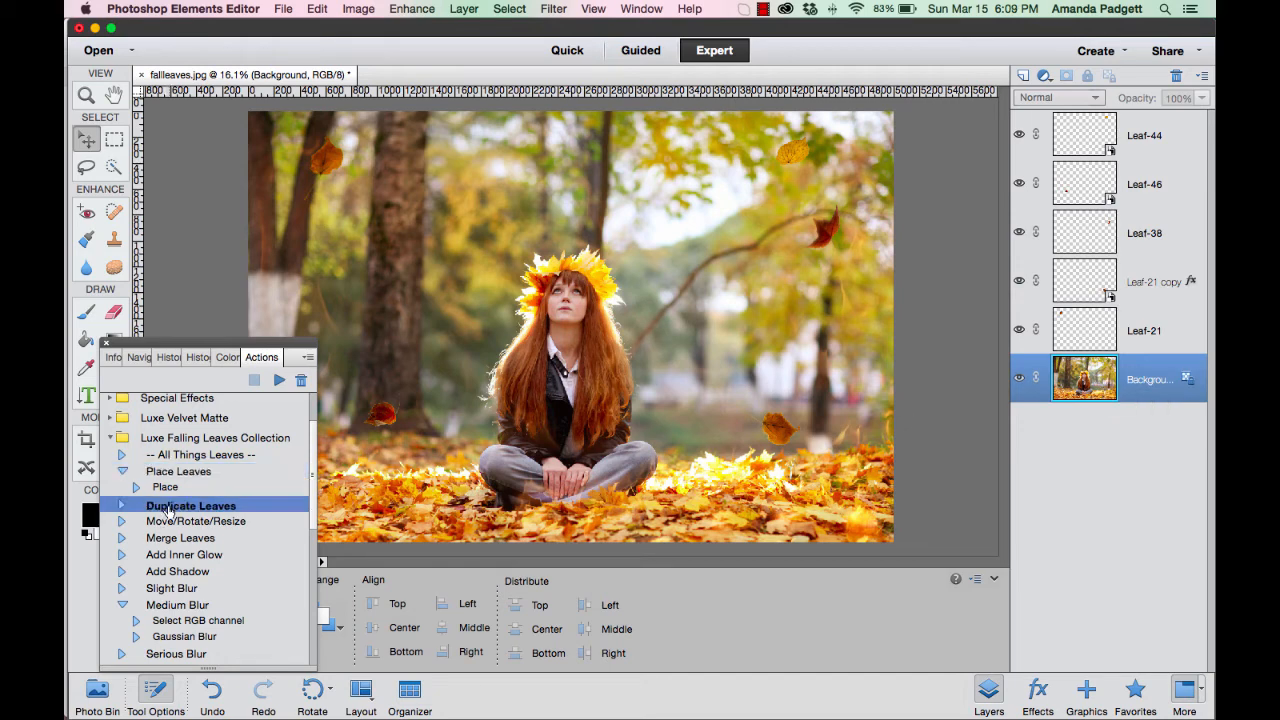
left_click(279, 380)
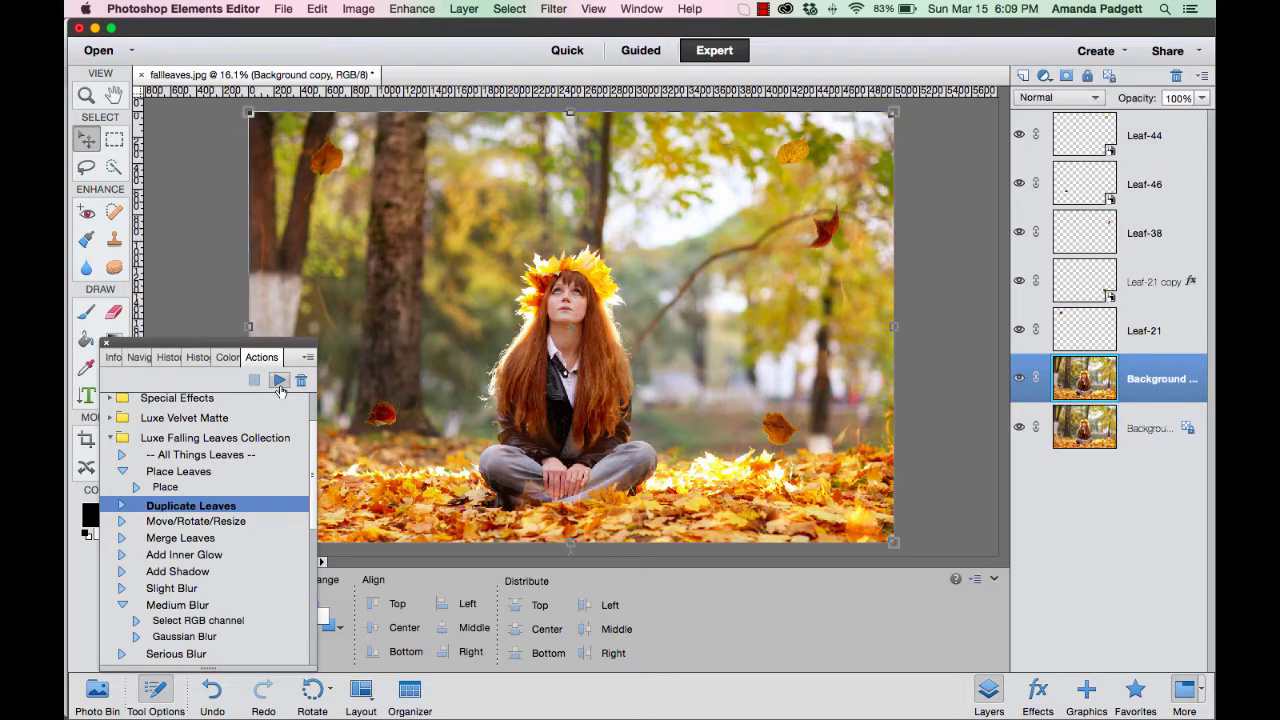
key("super+z")
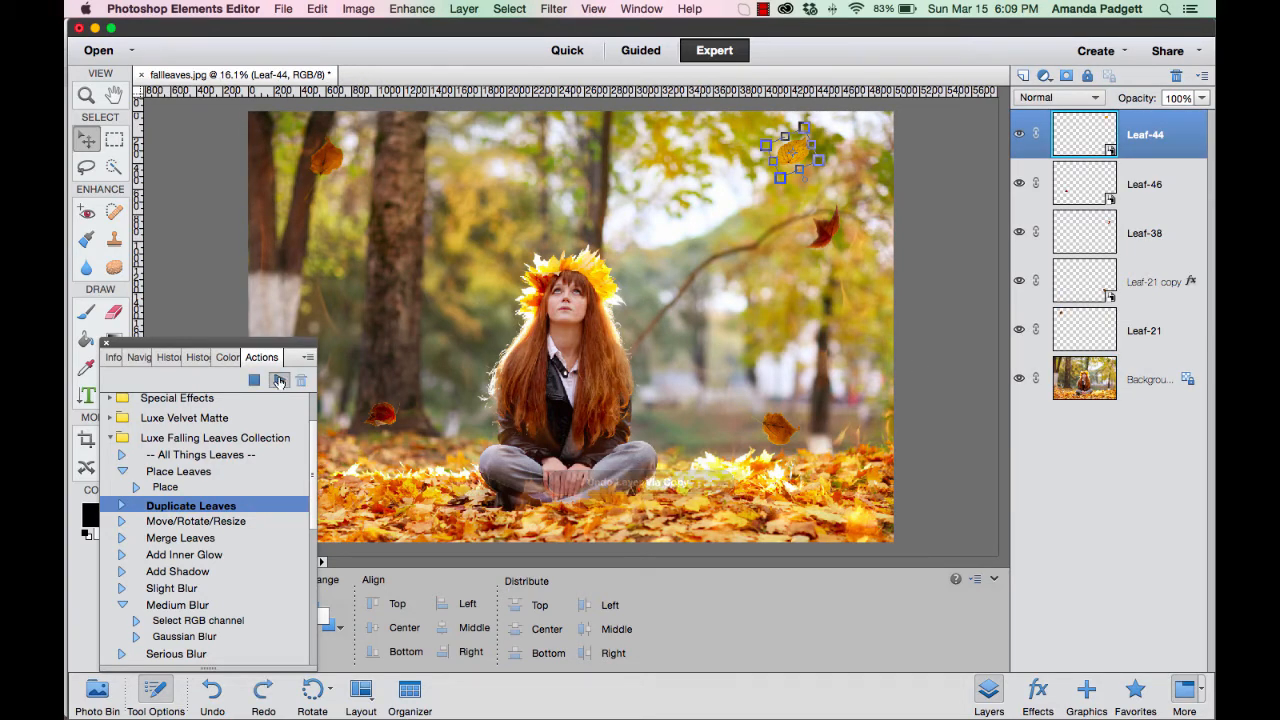
Duplicate the Leaf-44 layer, move the copy to the ground beside the woman's knee, and scale it to 86.53%.
key("super+j")
left_click_drag(763, 148, 418, 440)
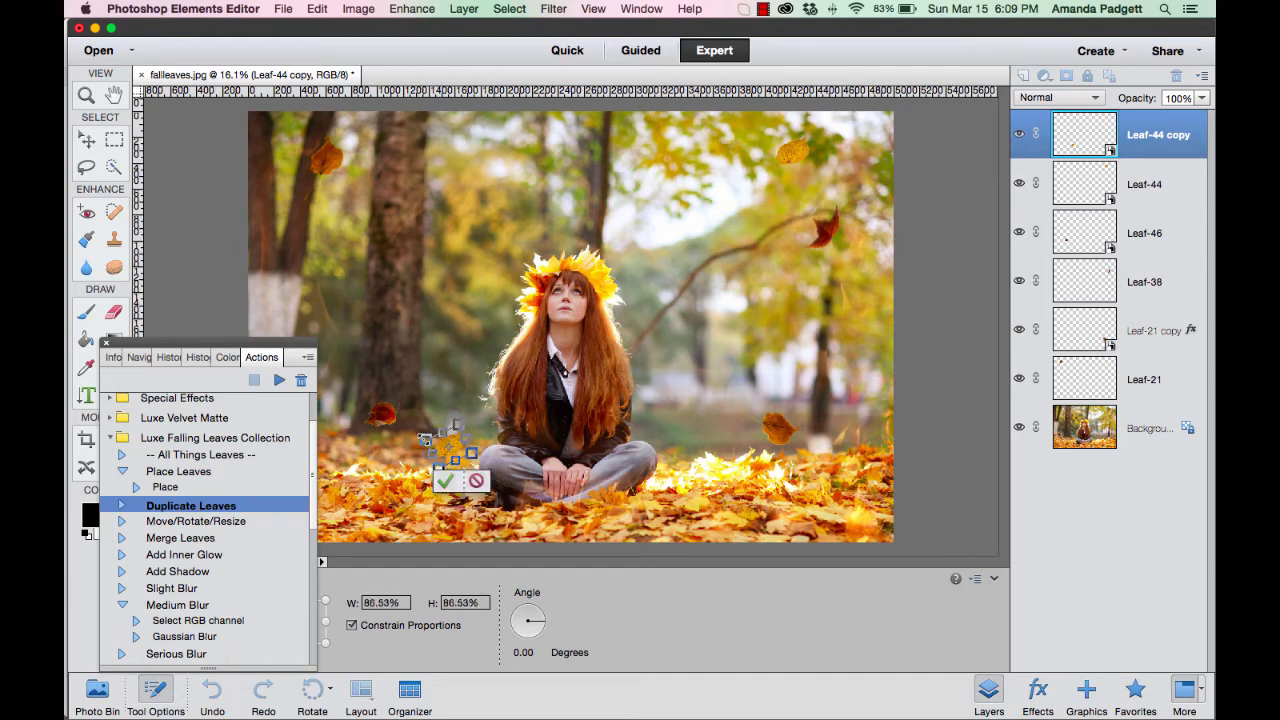
left_click(445, 481)
Run the Move/Rotate/Resize action on the Leaf-44 copy and make the leaf slightly narrower.
scroll(284, 505, "down", 1)
scroll(284, 505, "down", 1)
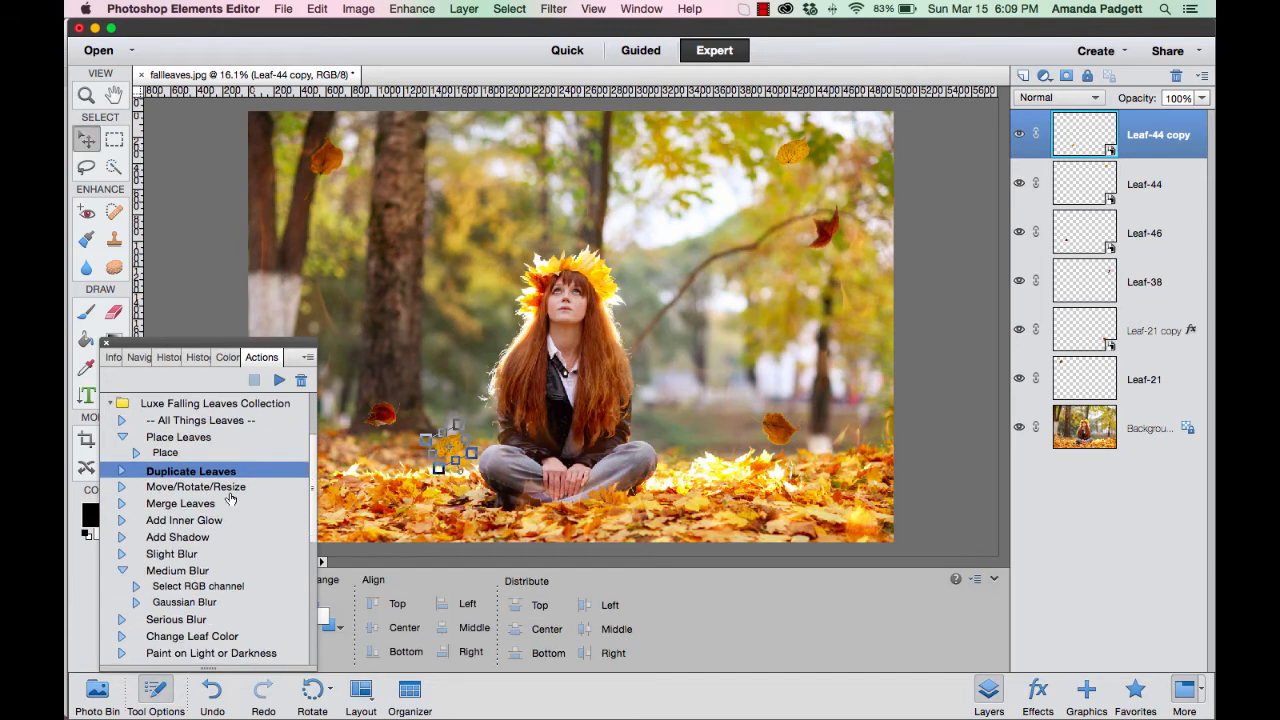
left_click(207, 487)
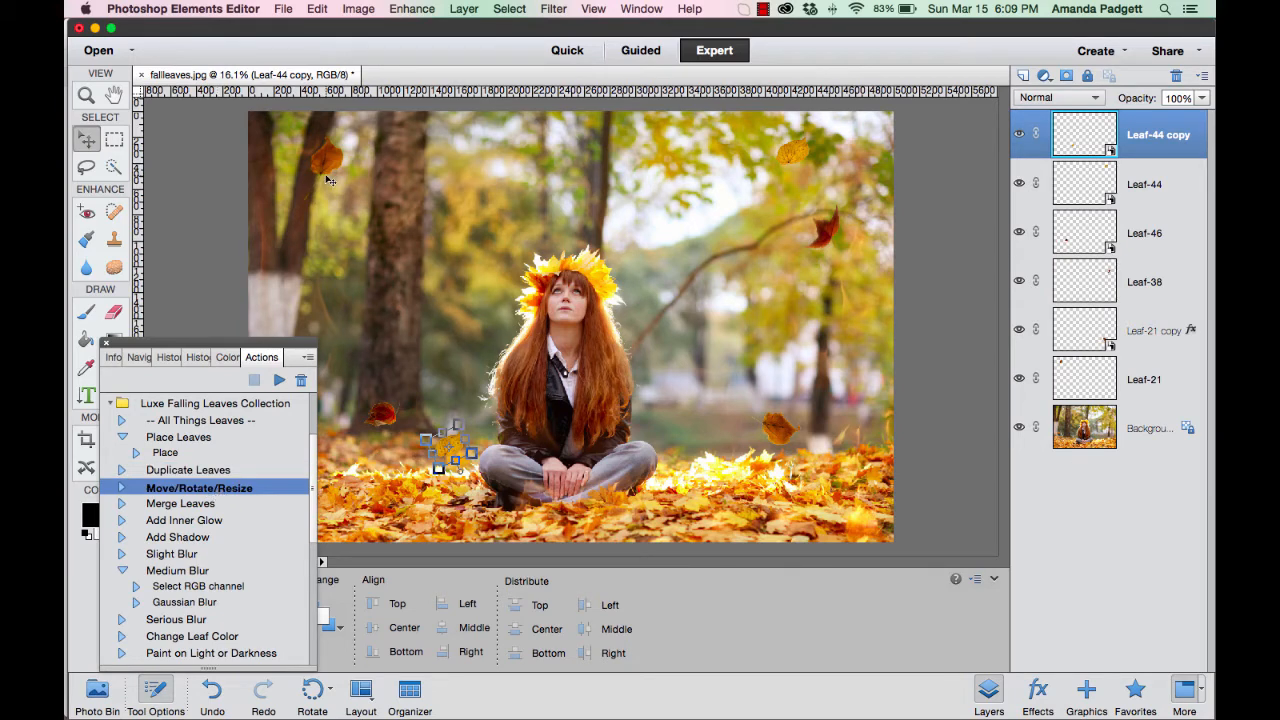
left_click(279, 381)
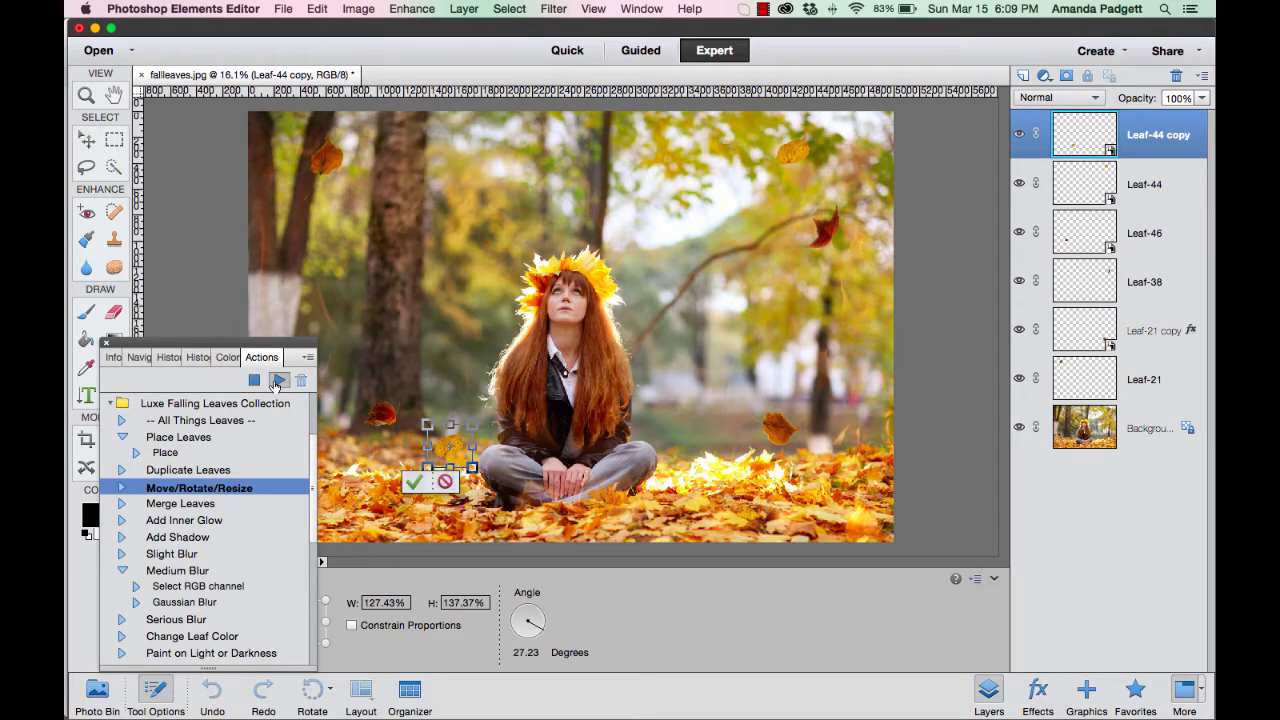
left_click_drag(475, 427, 466, 427)
left_click(406, 484)
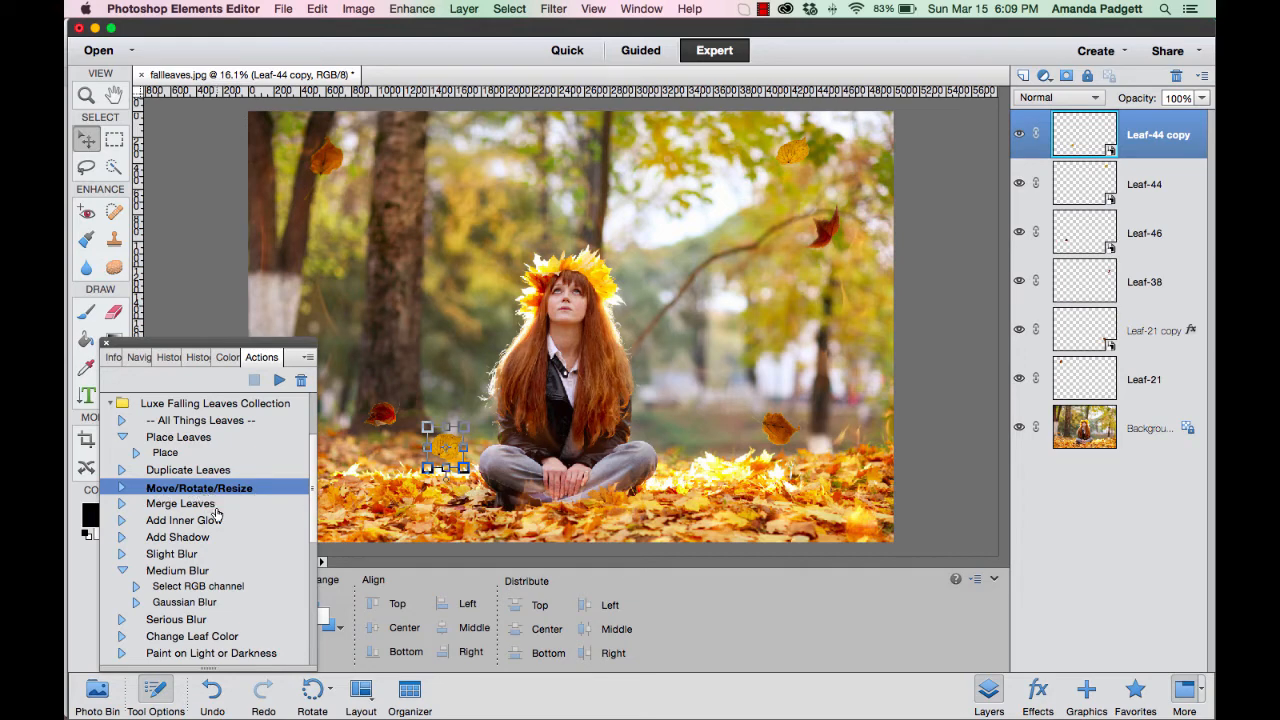
Run the Slight Blur action on the Leaf-46 layer and agree to simplify the layer.
left_click(1158, 242)
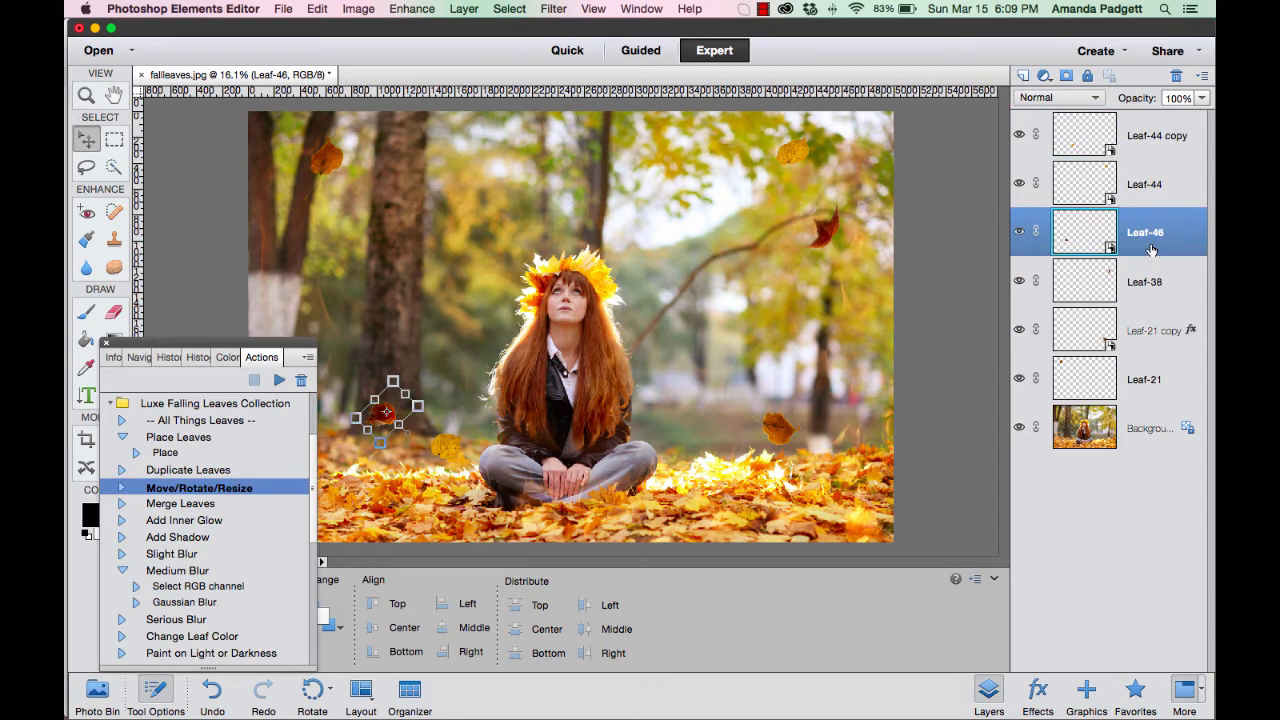
left_click(1147, 292)
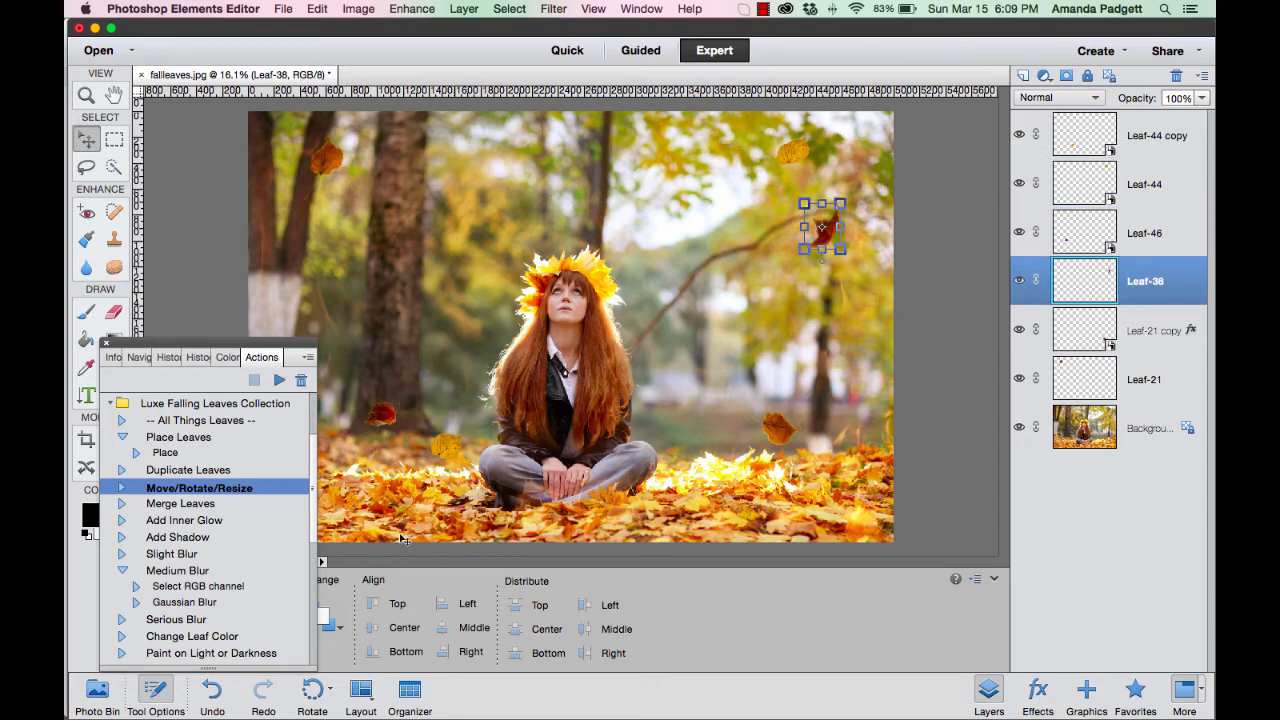
left_click(176, 556)
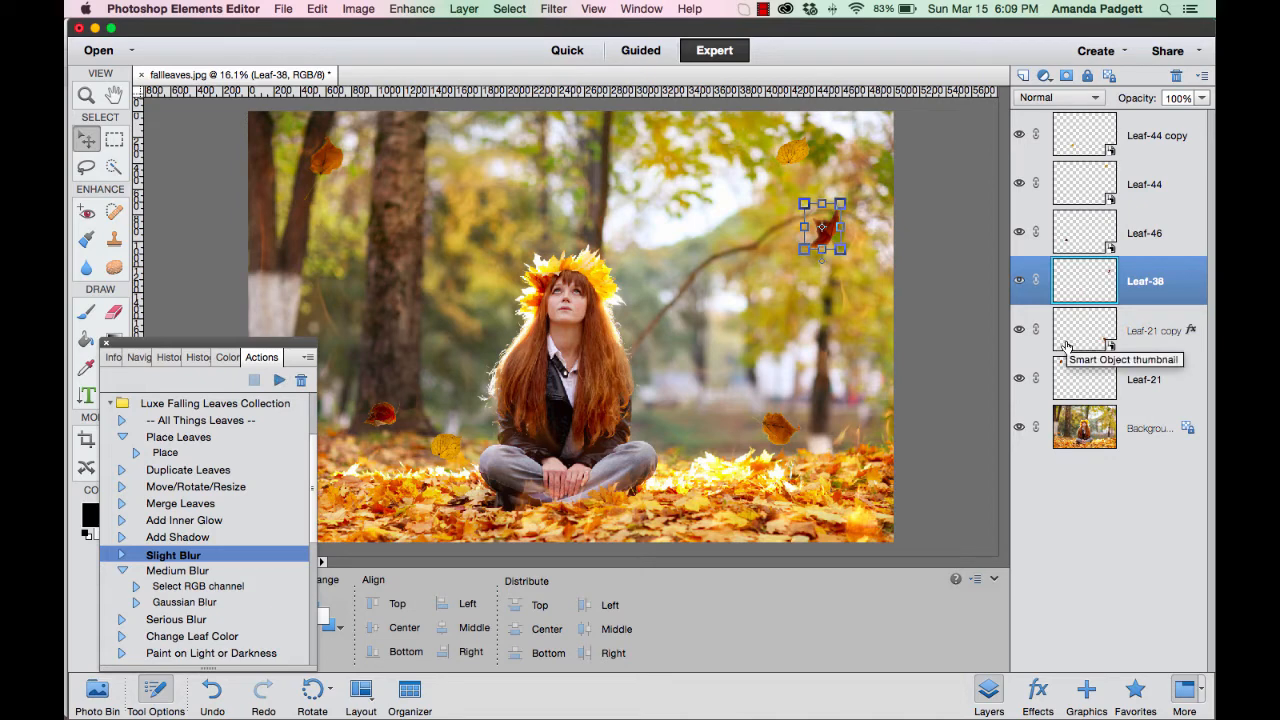
left_click(394, 413)
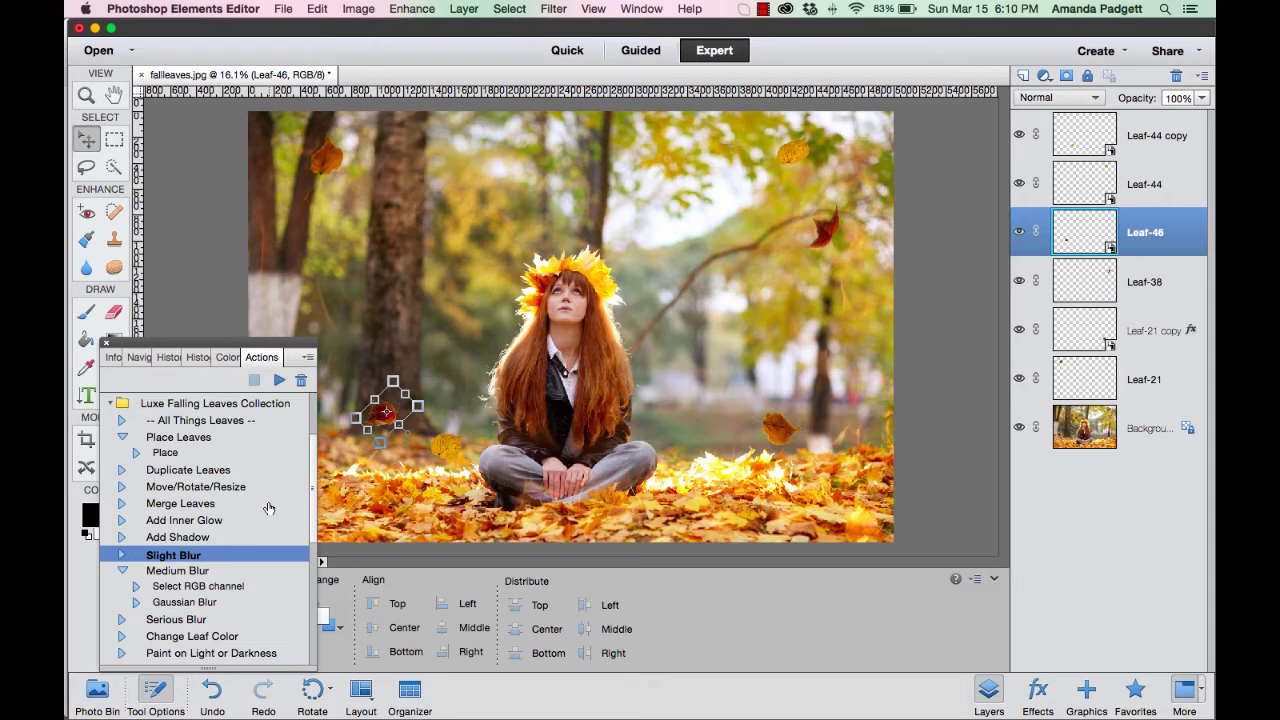
left_click(280, 382)
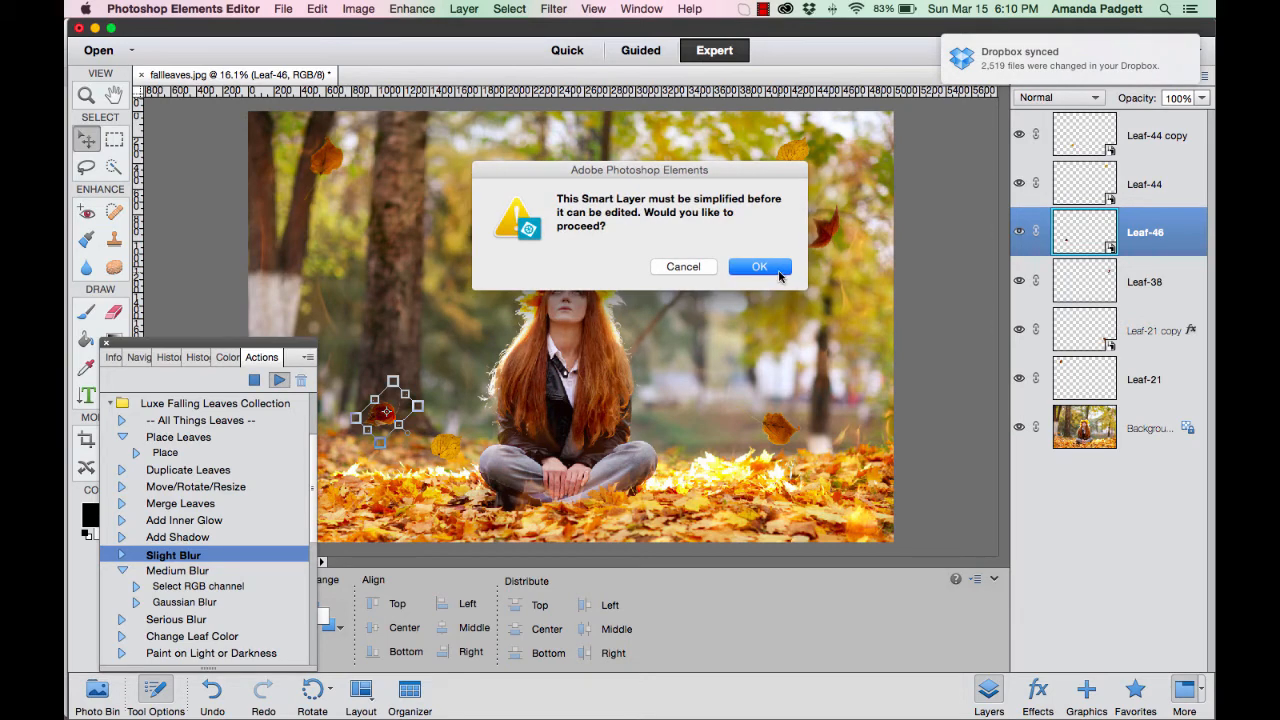
left_click(780, 276)
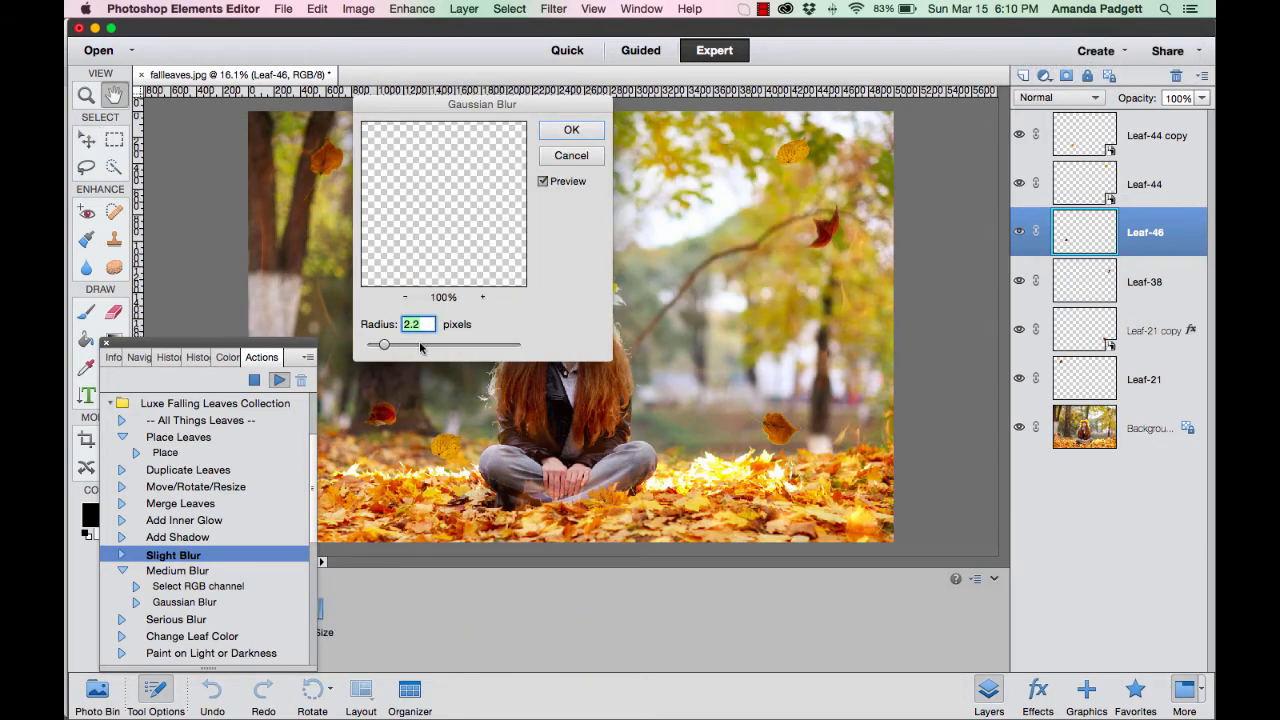
Try a Gaussian Blur radius of 42.2 pixels on the red leaf, then reduce it to a slight blur and apply it.
left_click_drag(384, 346, 456, 350)
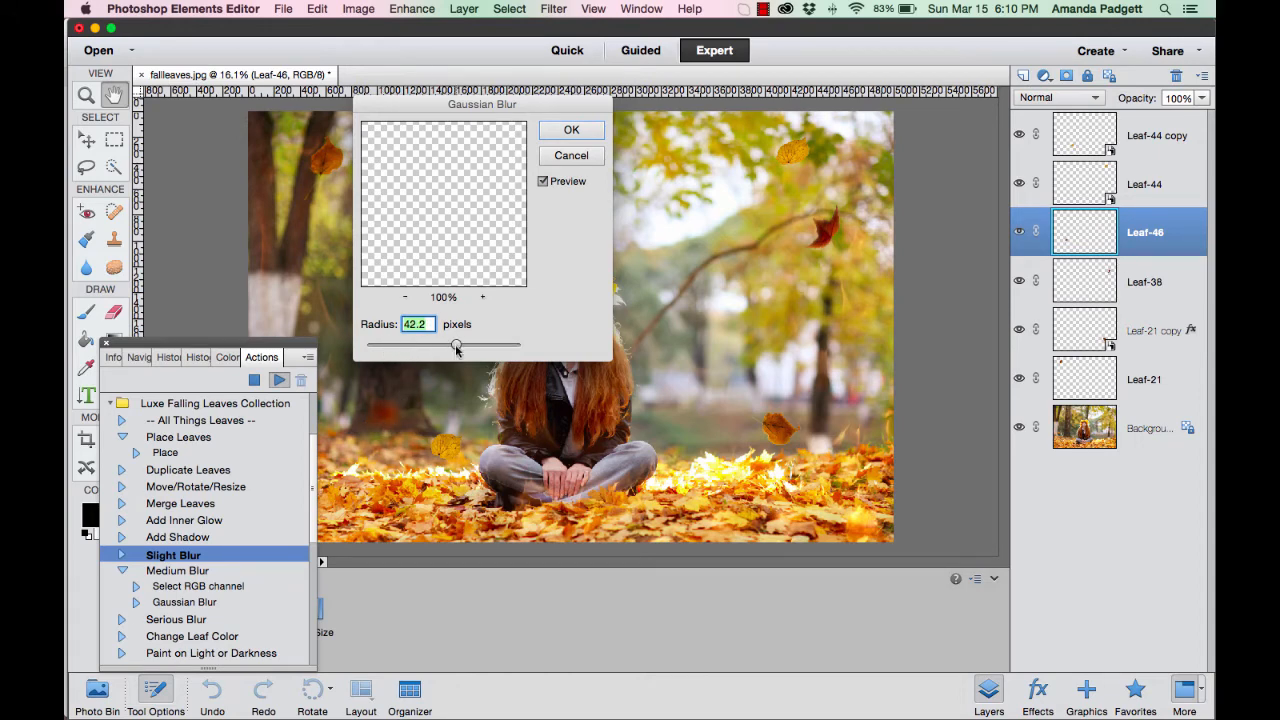
left_click_drag(456, 345, 389, 349)
left_click(571, 131)
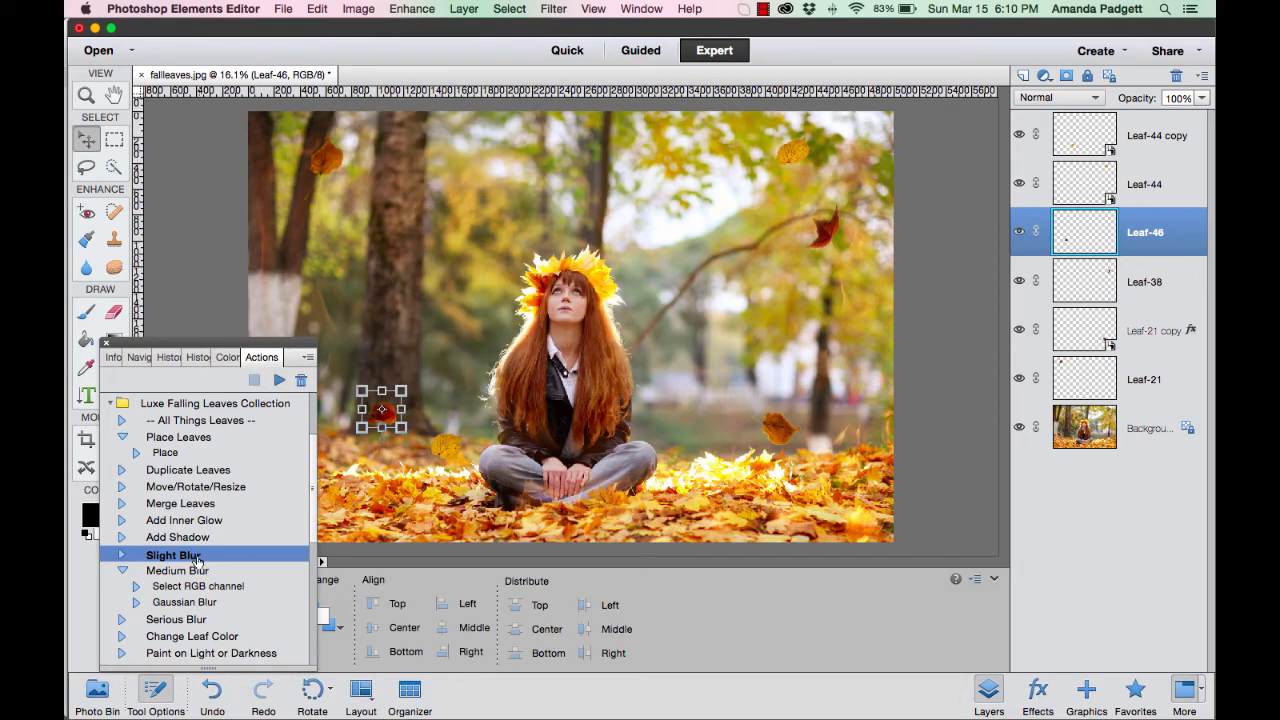
Run the Claret fall color action with the Leaf-44 copy layer selected.
scroll(197, 575, "down", 3)
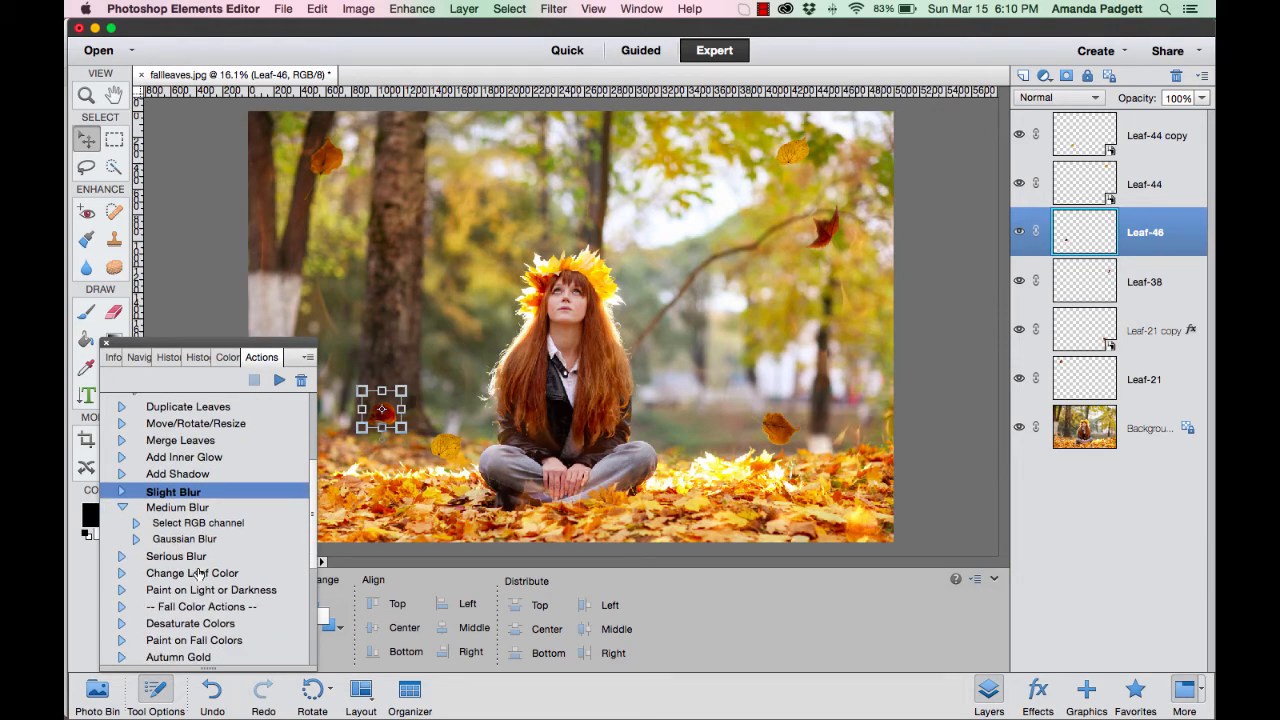
scroll(199, 573, "down", 5)
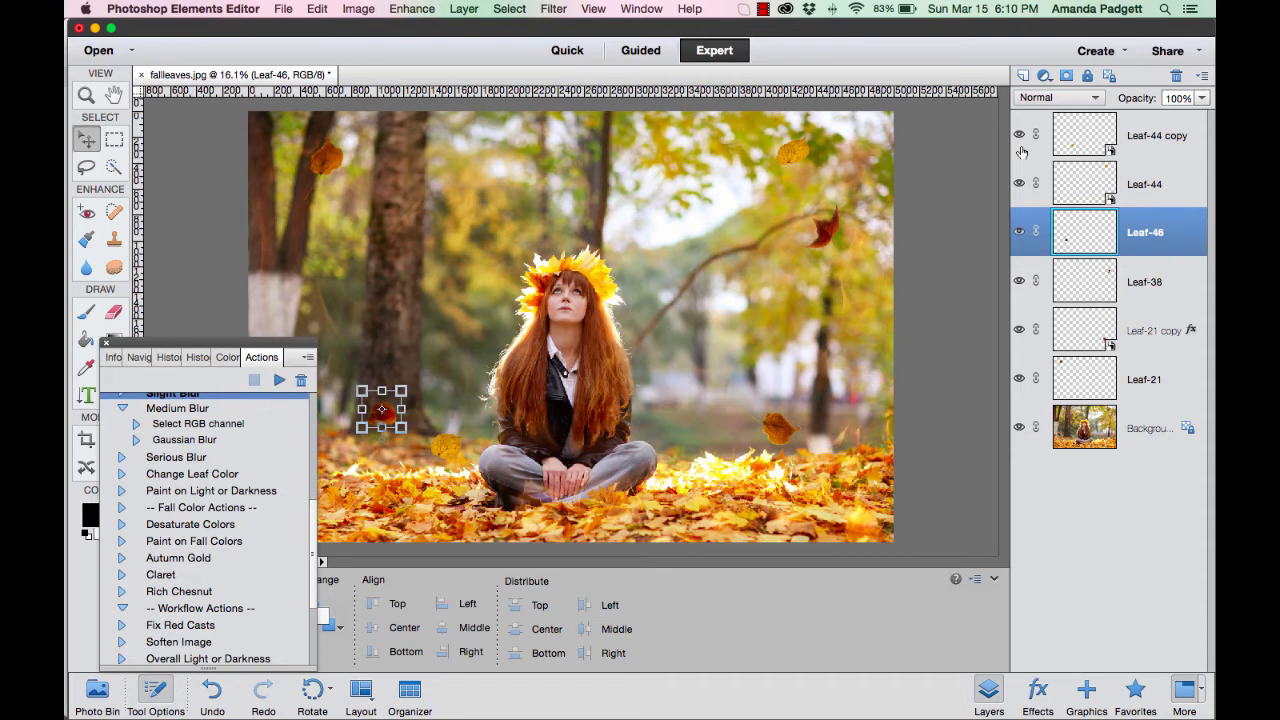
left_click(1131, 140)
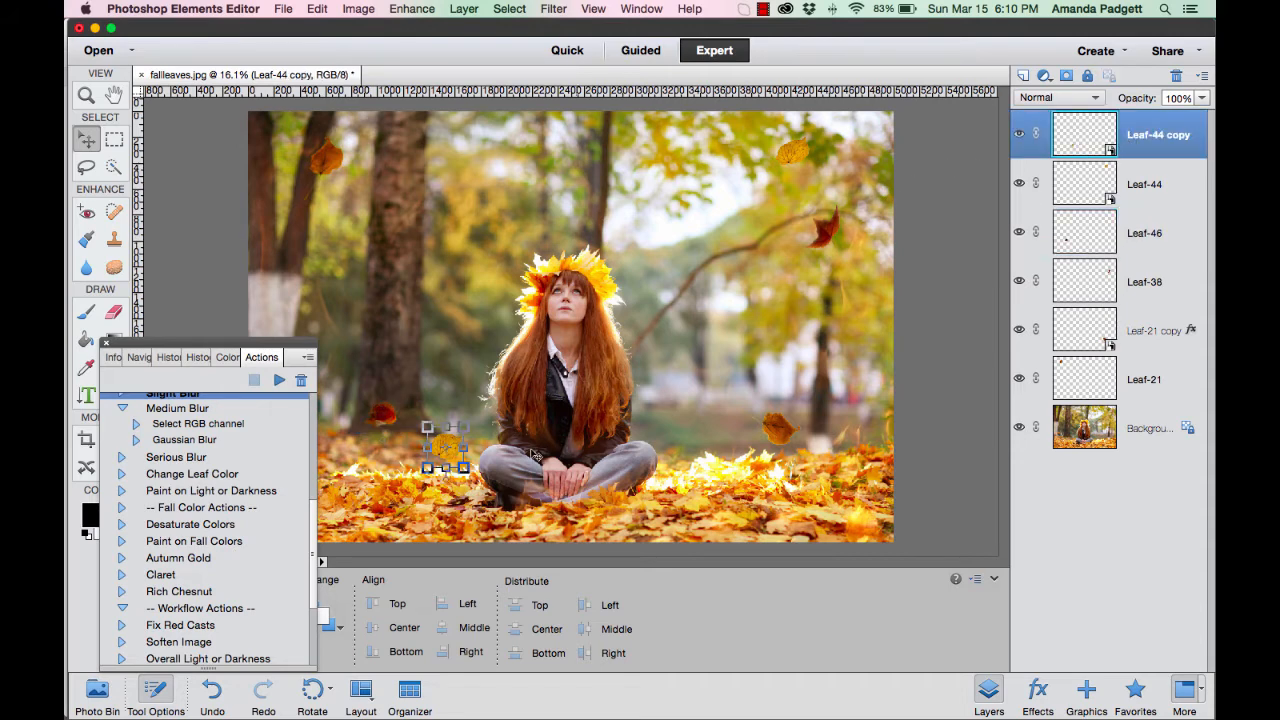
left_click(162, 576)
left_click(279, 380)
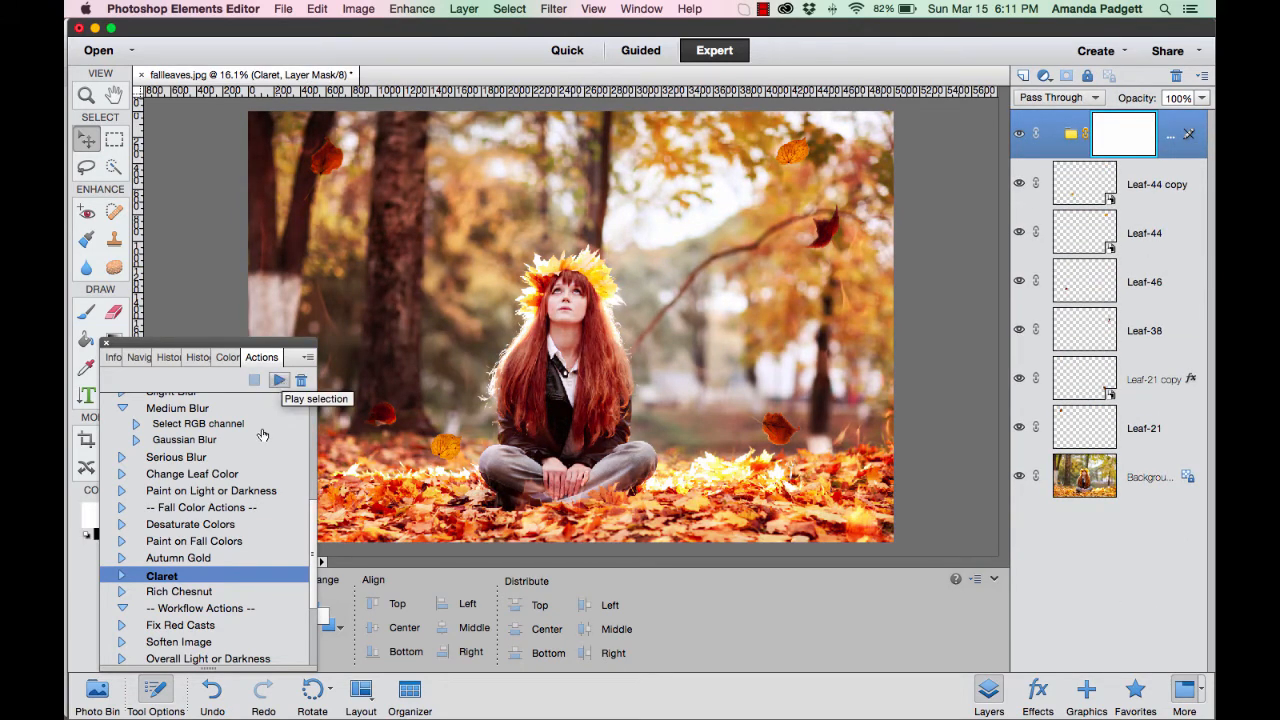
Run the Flatten Layers workflow action on the image.
scroll(189, 520, "down", 2)
scroll(202, 560, "down", 1)
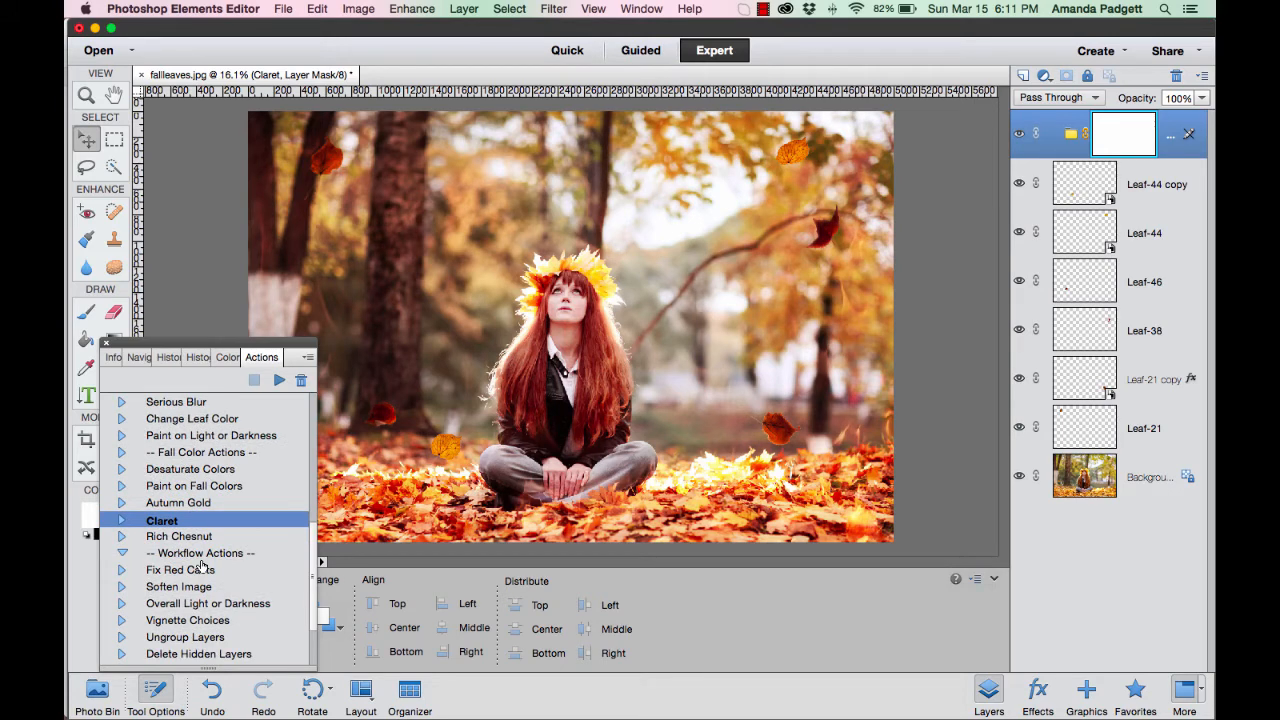
scroll(203, 566, "down", 4)
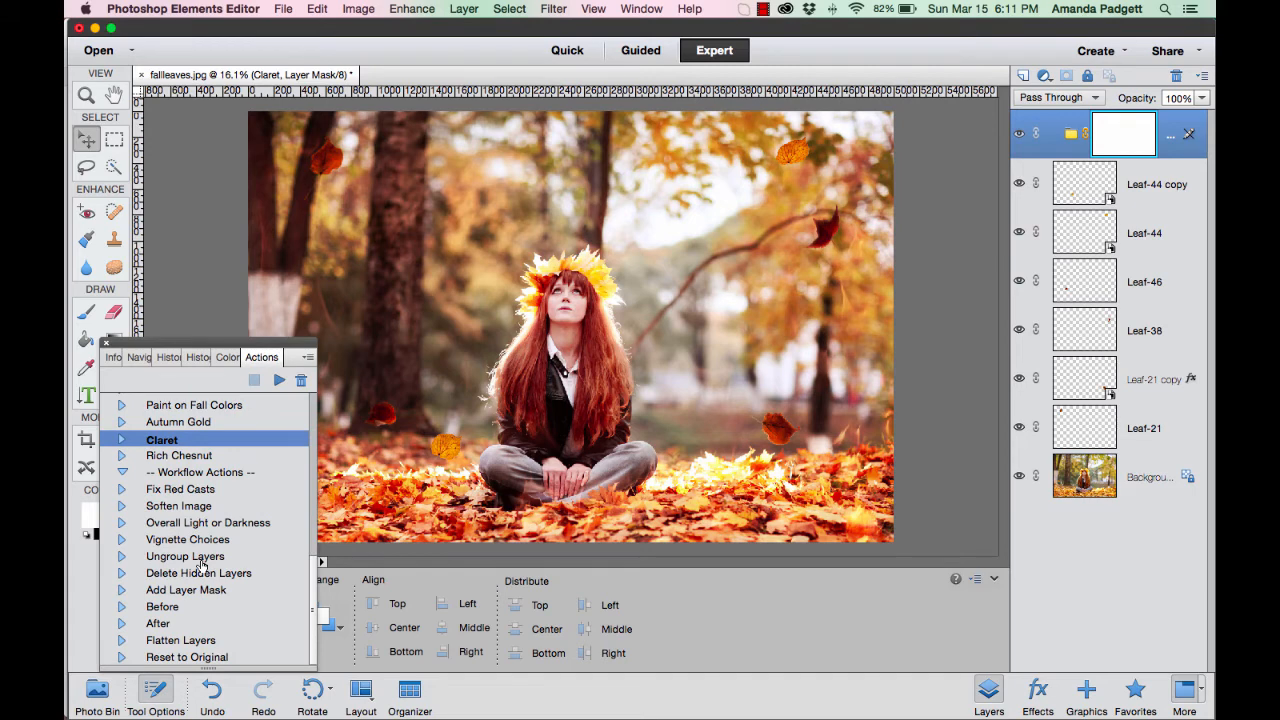
left_click(200, 642)
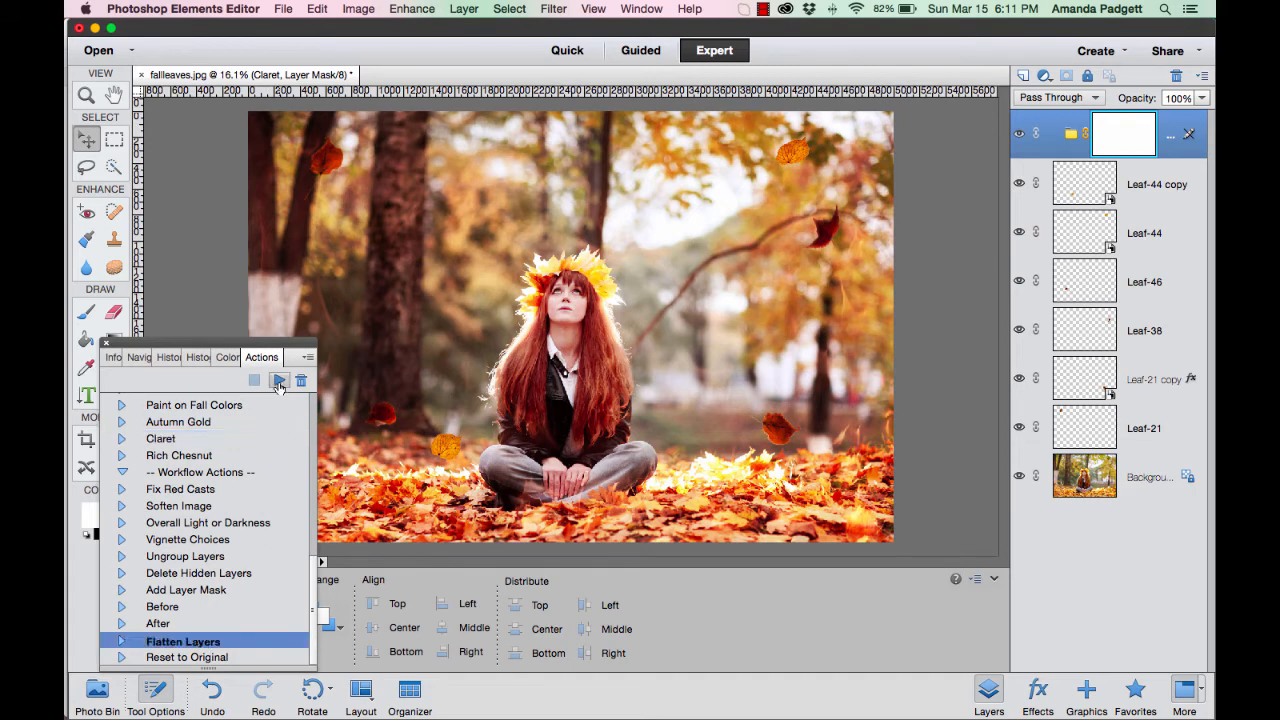
left_click(279, 380)
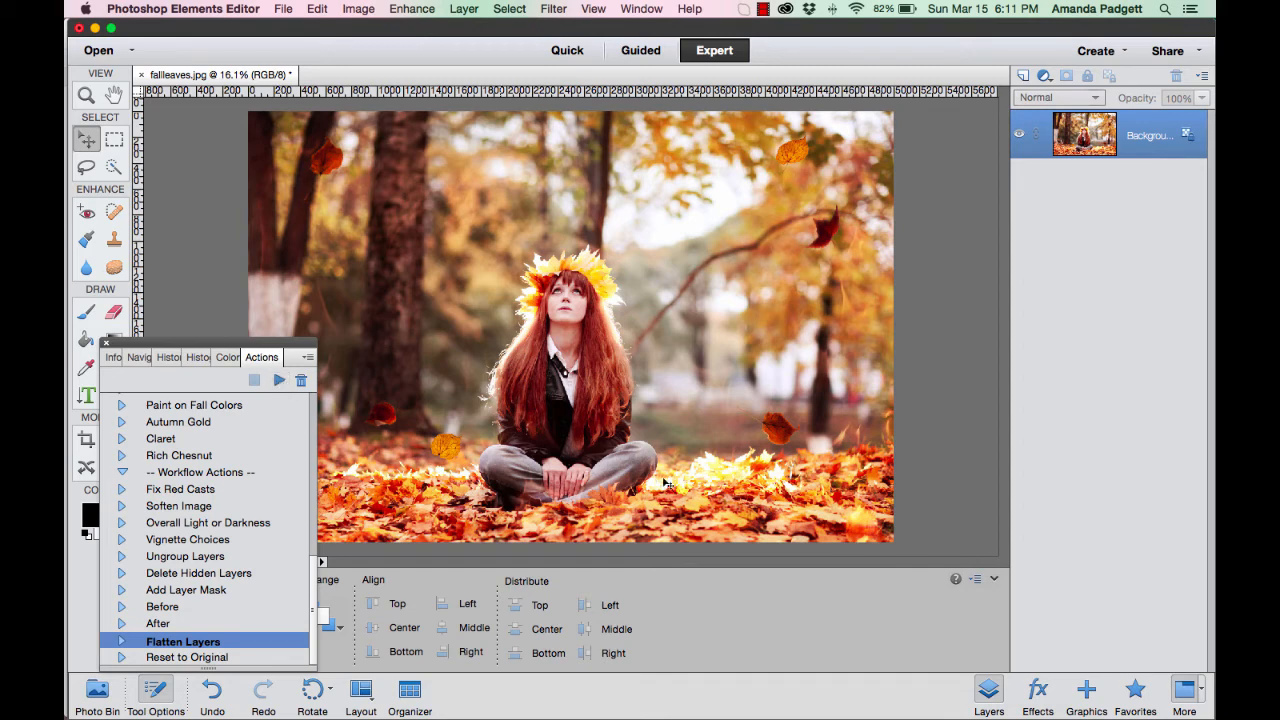
Show the effects library and check its categories, keeping Luxe Falling Leaves selected.
left_click(1040, 692)
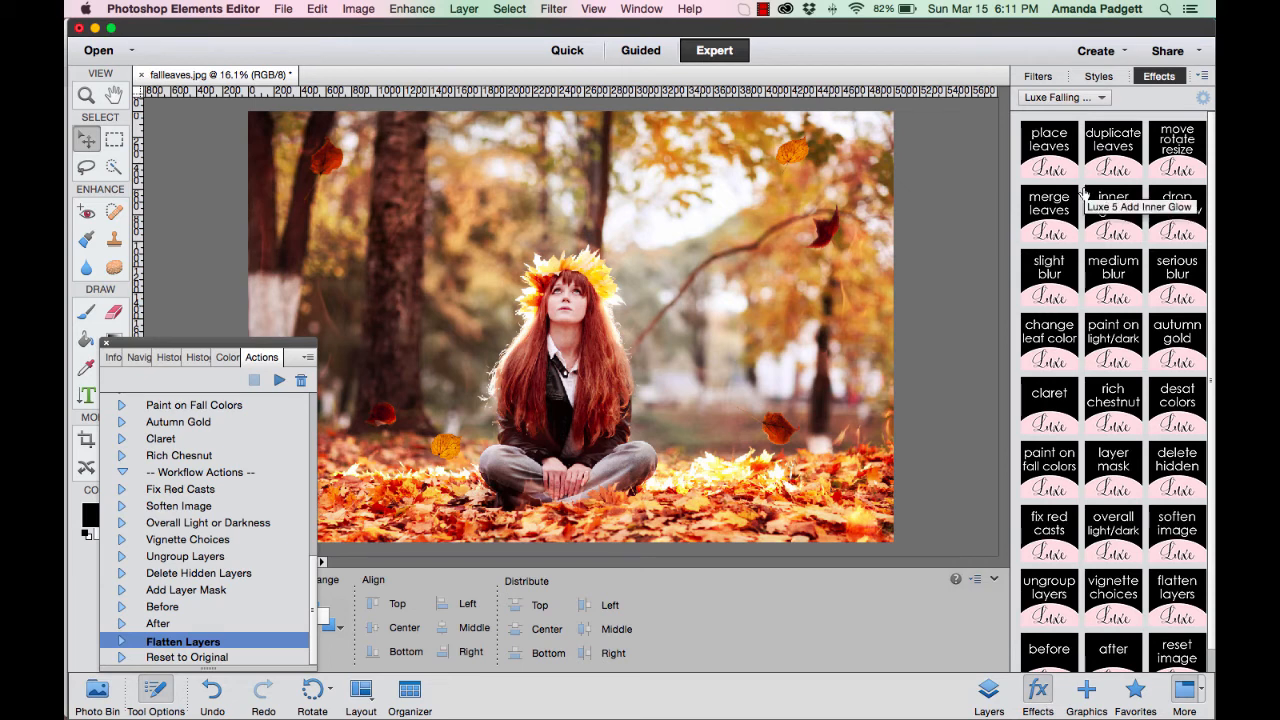
left_click(1068, 97)
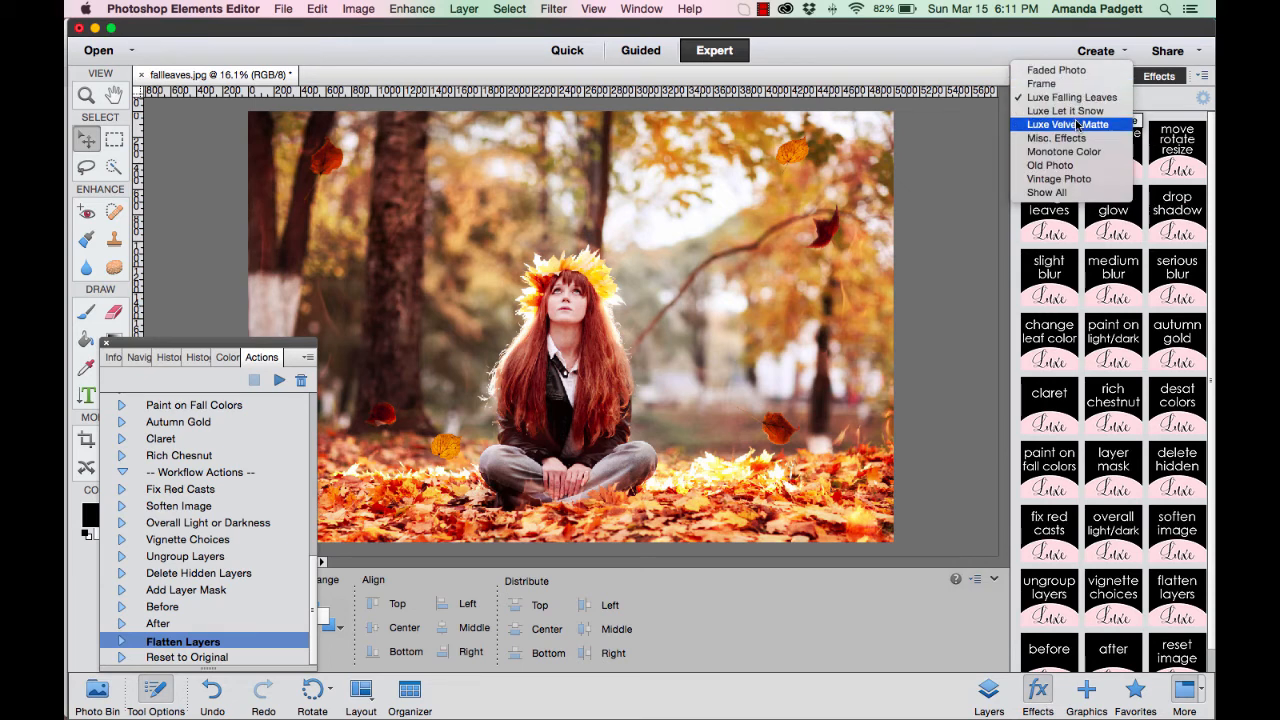
left_click(1076, 98)
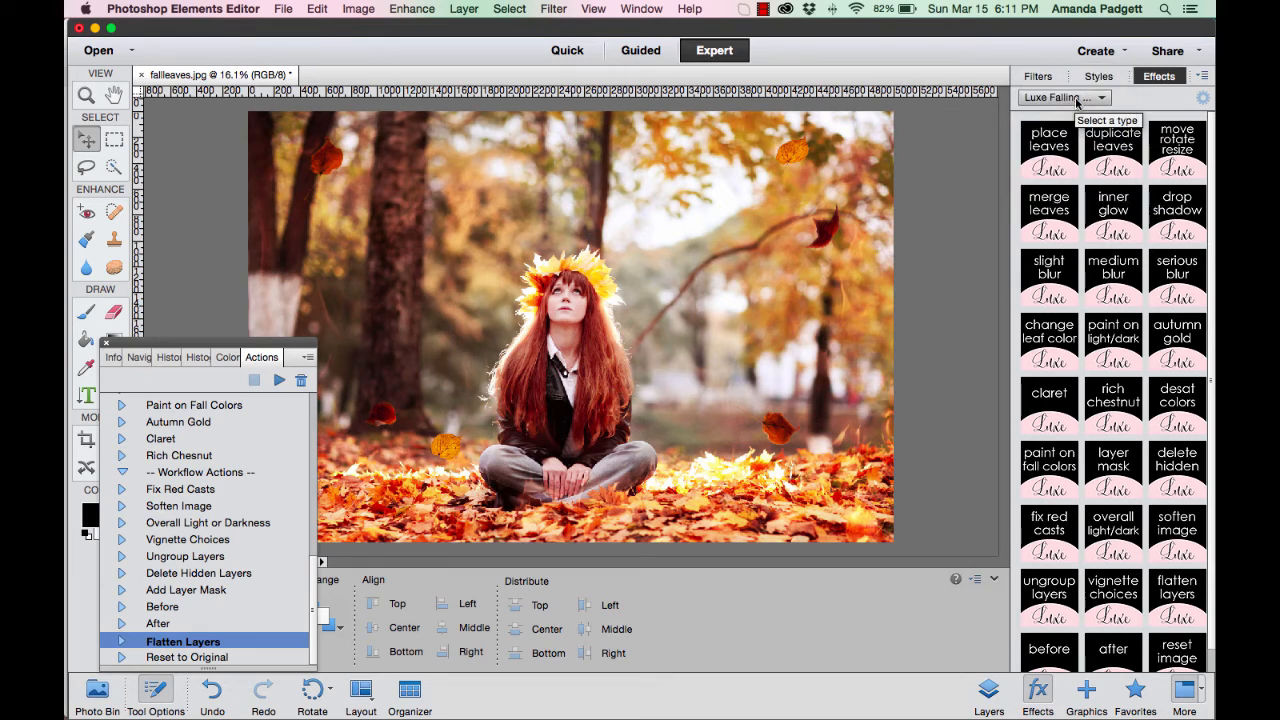
Review the histogram and the edit history, and undo the image flattening.
left_click(200, 358)
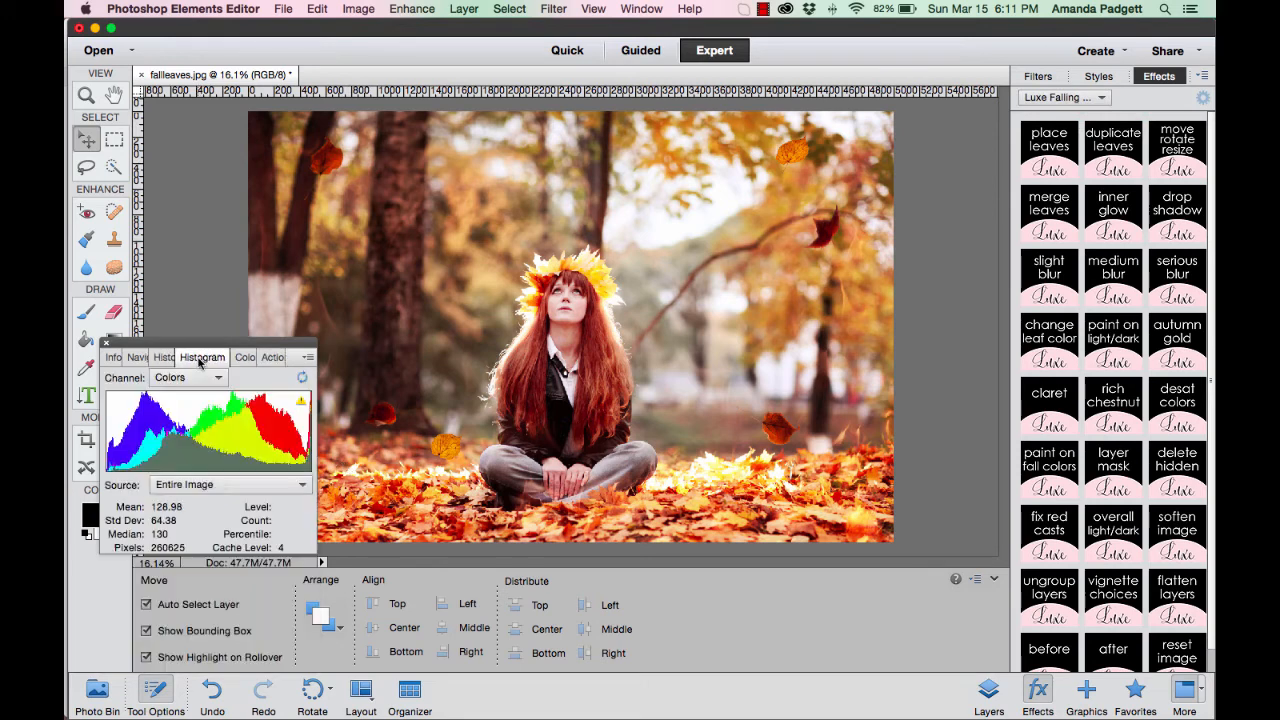
left_click(164, 357)
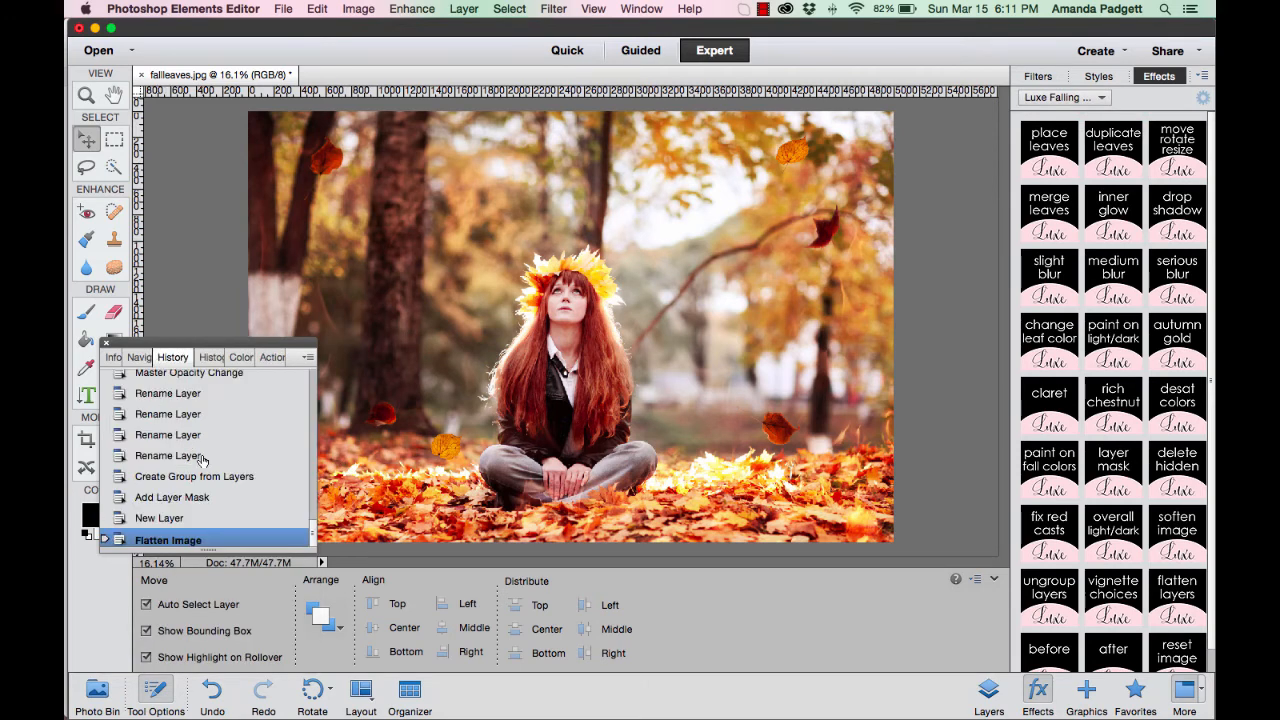
scroll(203, 459, "up", 10)
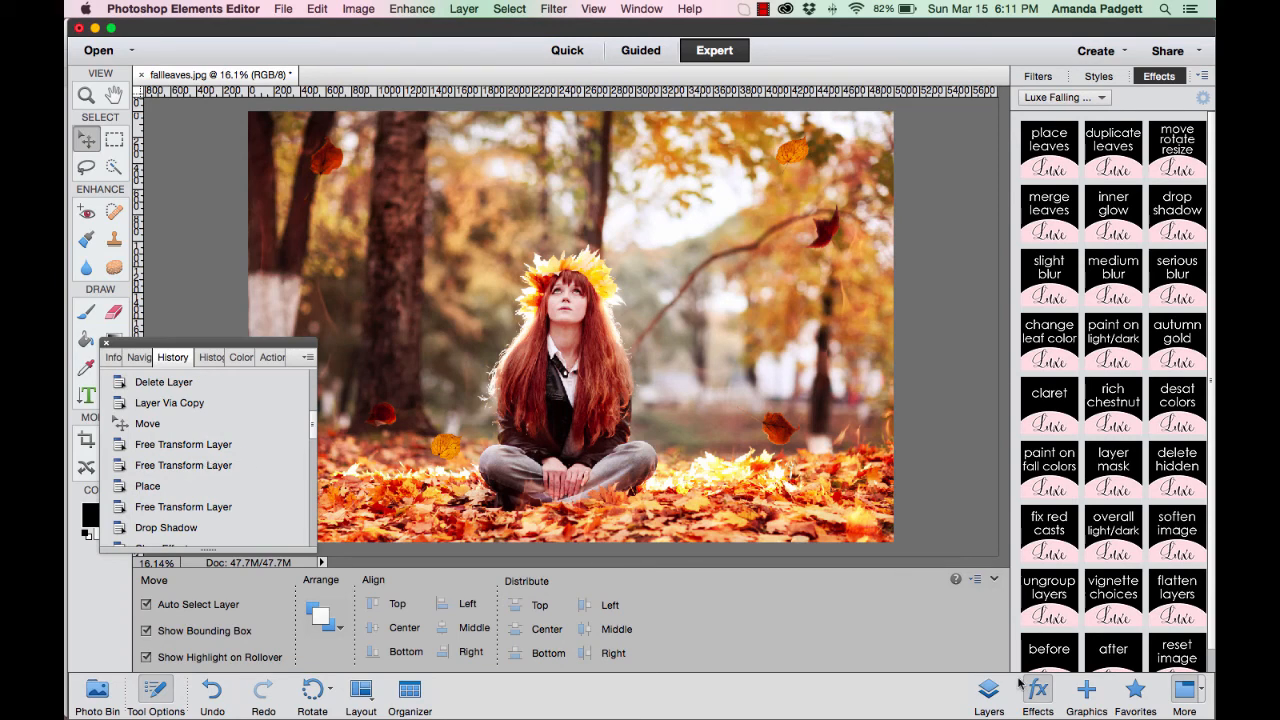
left_click(989, 690)
key("super+z")
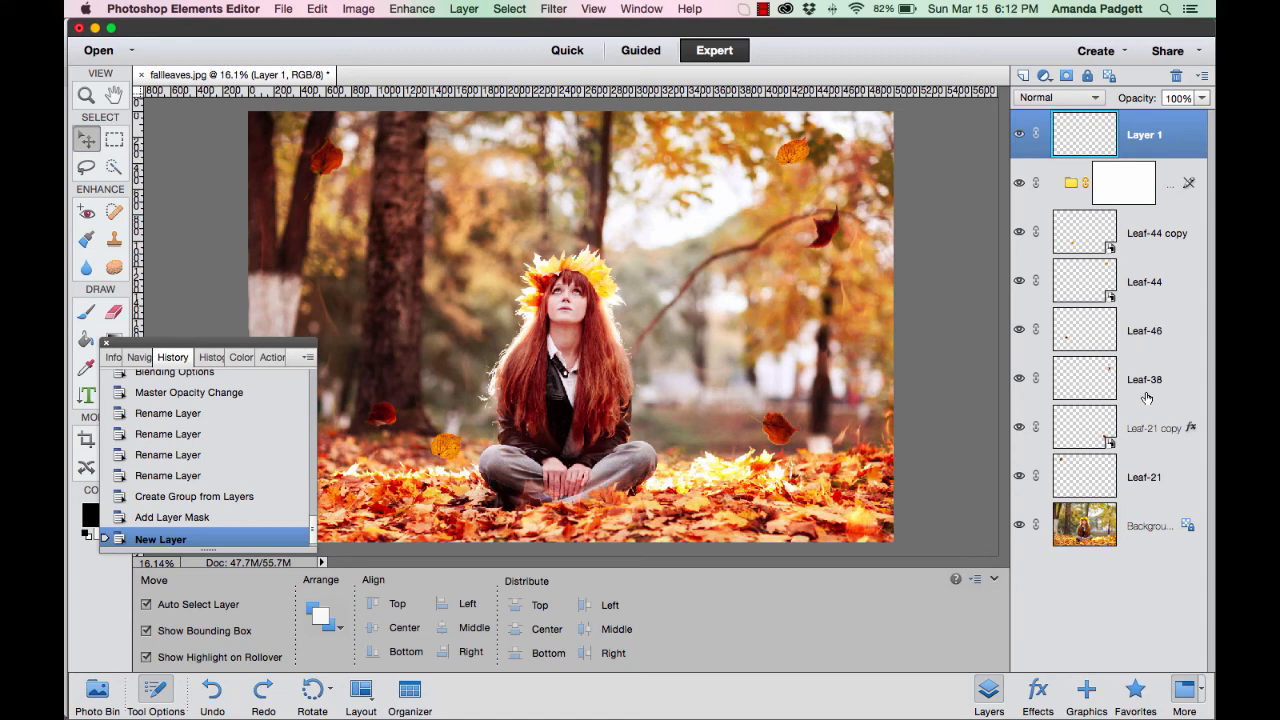
left_click(1038, 700)
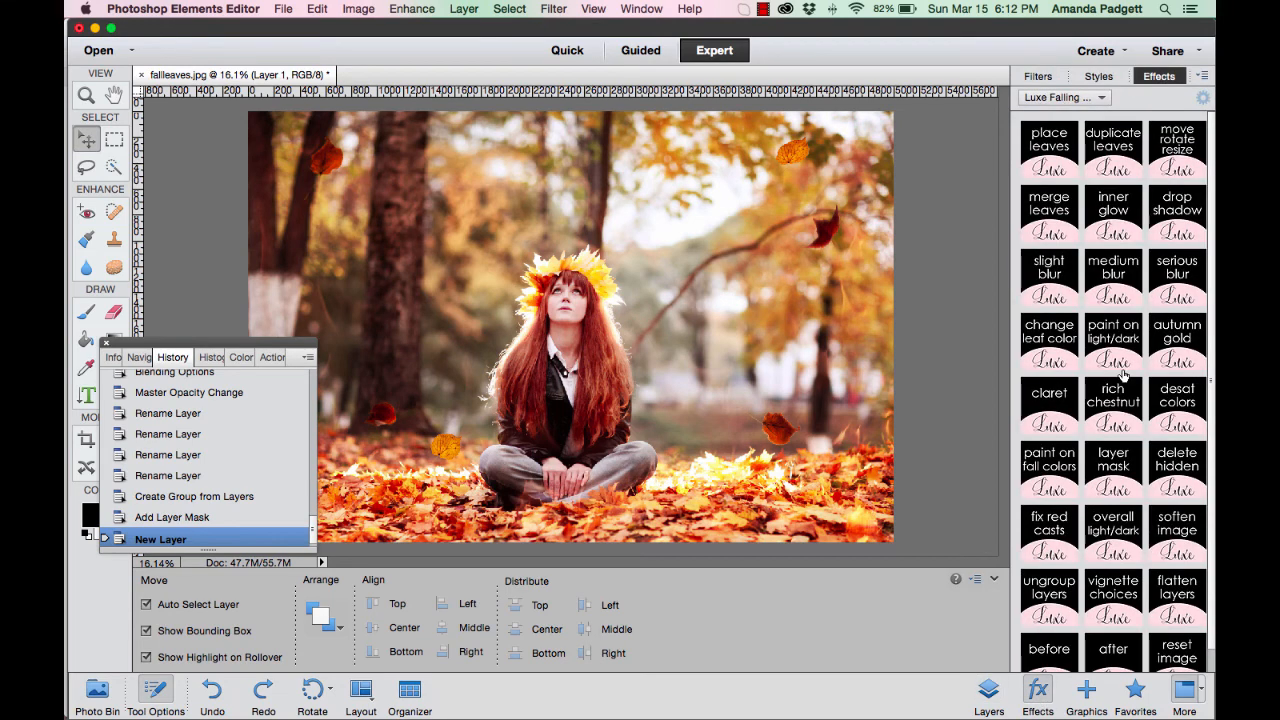
double_click(1046, 158)
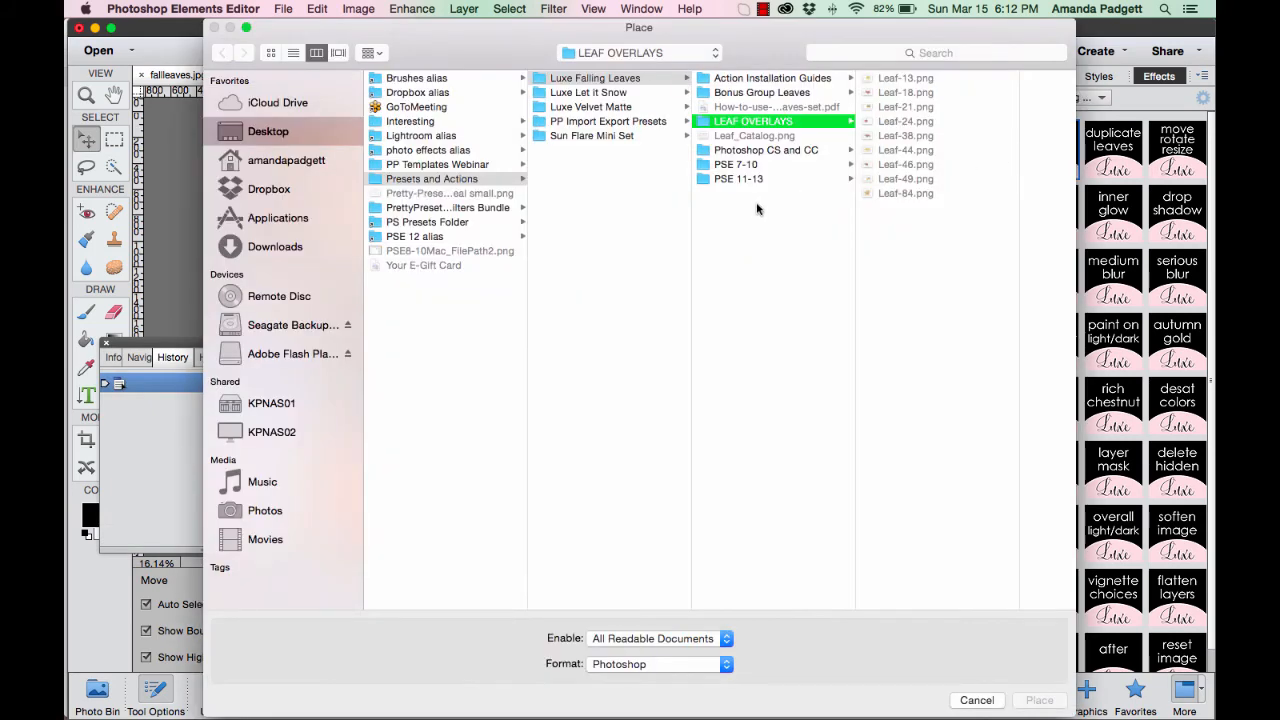
left_click(908, 122)
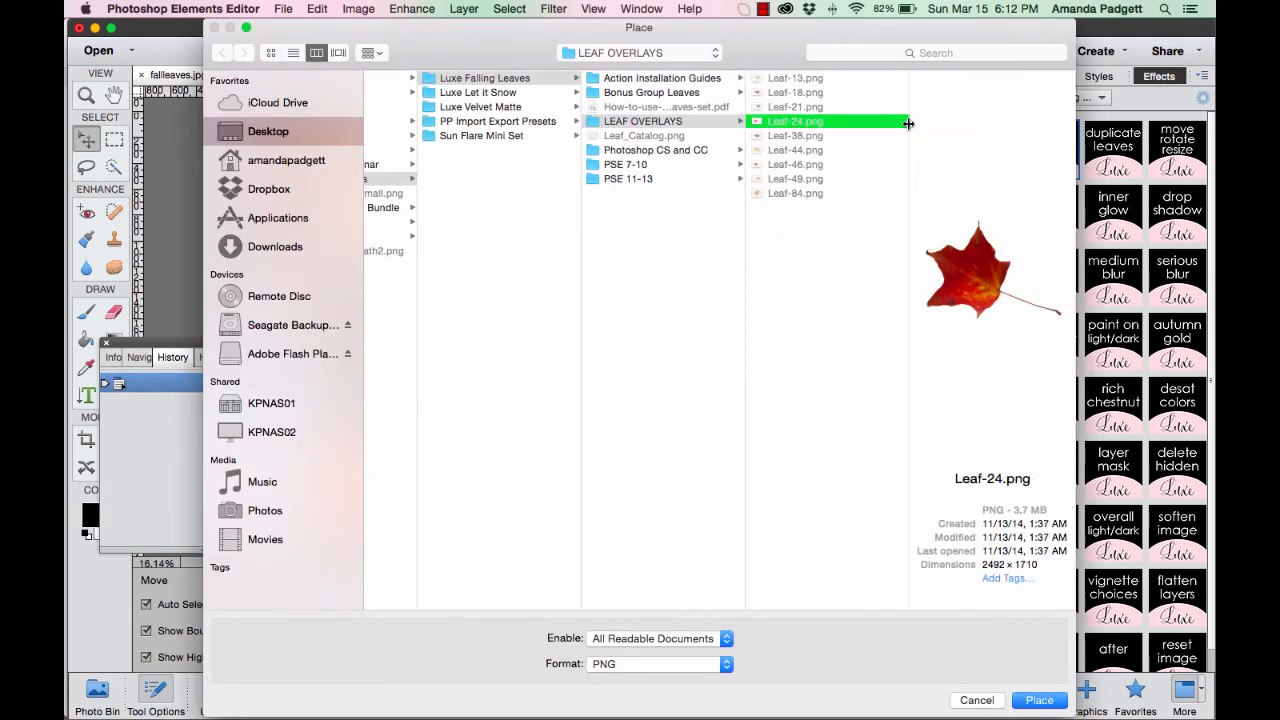
left_click(985, 701)
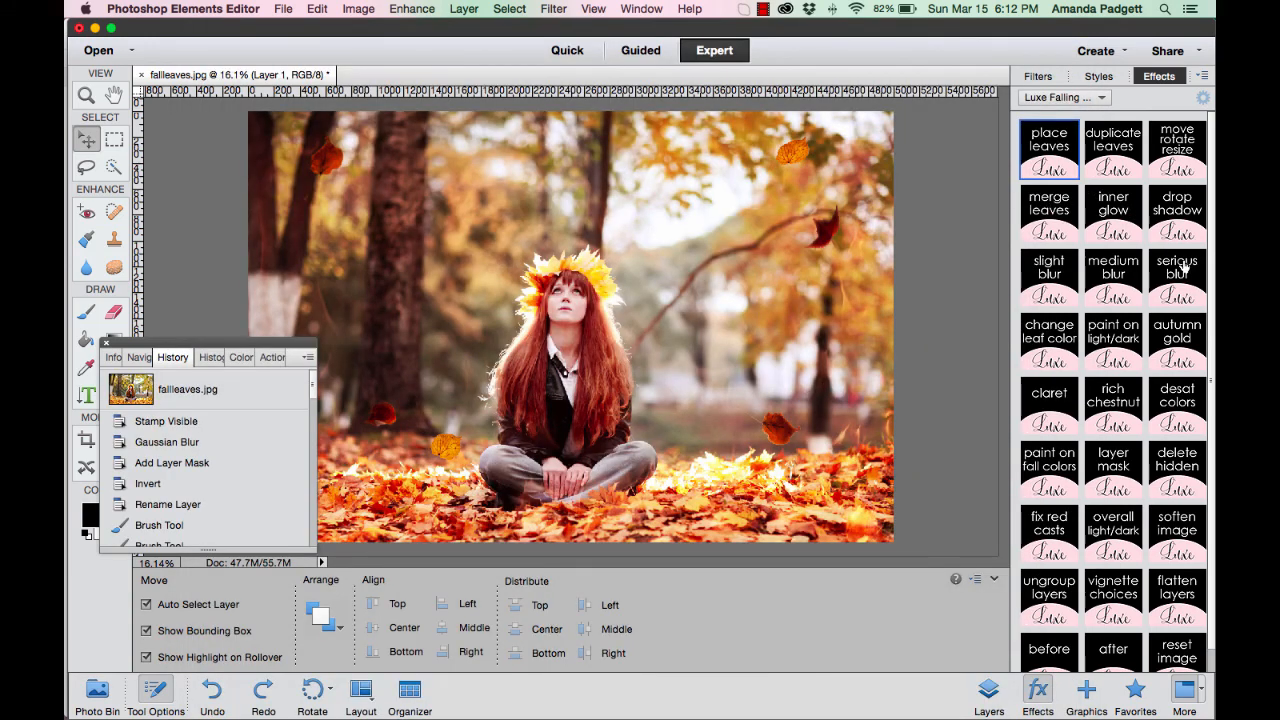
left_click(271, 357)
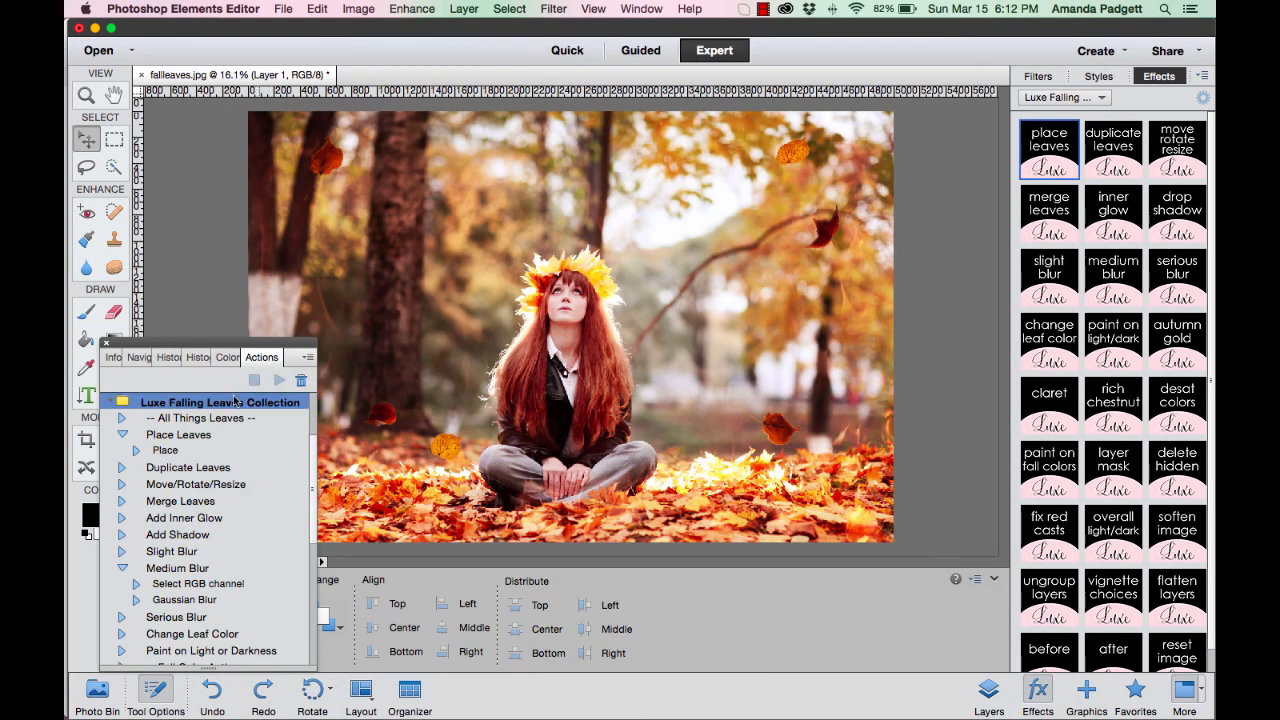